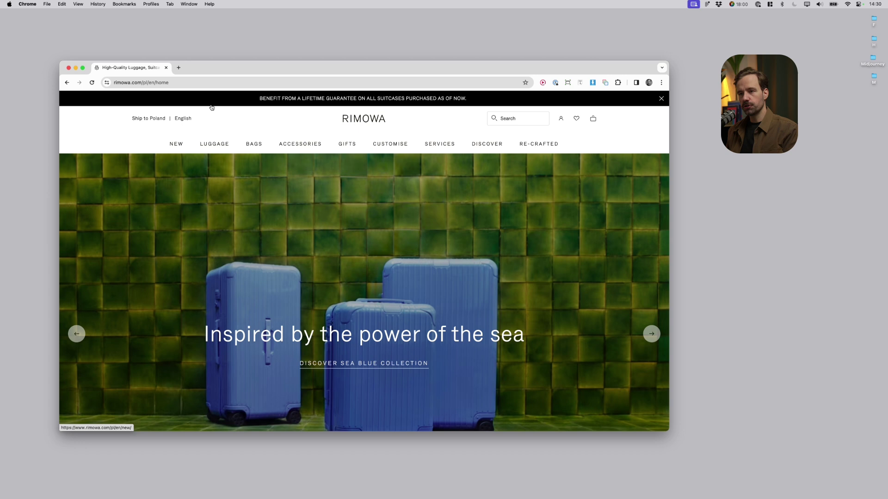
scroll(328, 262, "down", 2)
scroll(328, 262, "down", 3)
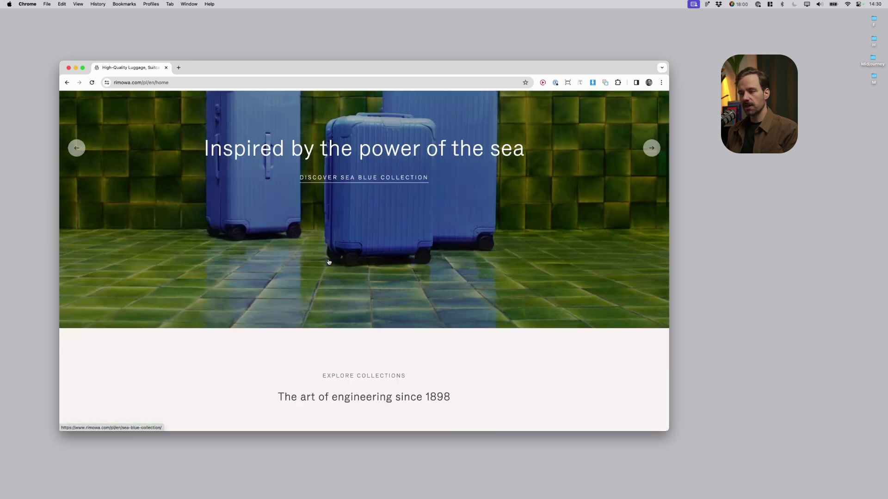
scroll(328, 263, "down", 1)
scroll(329, 262, "down", 4)
scroll(329, 261, "down", 2)
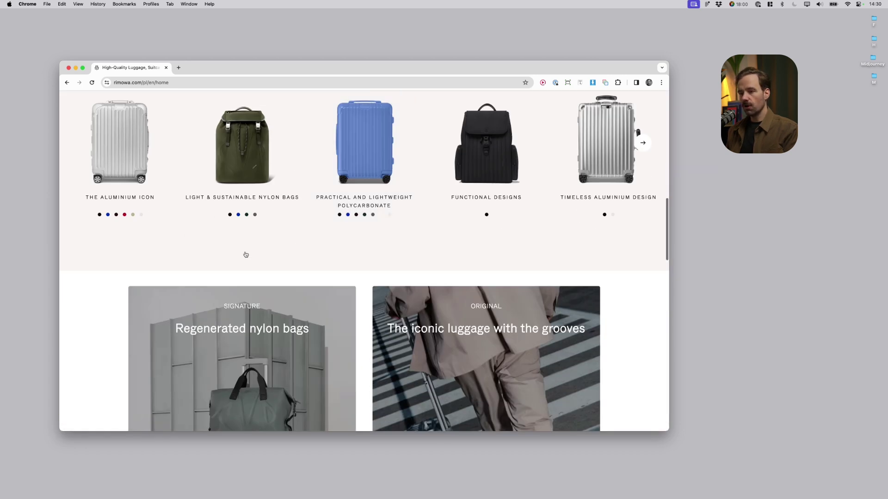
scroll(243, 255, "up", 3)
scroll(236, 247, "up", 1)
scroll(233, 239, "up", 3)
scroll(208, 278, "up", 2)
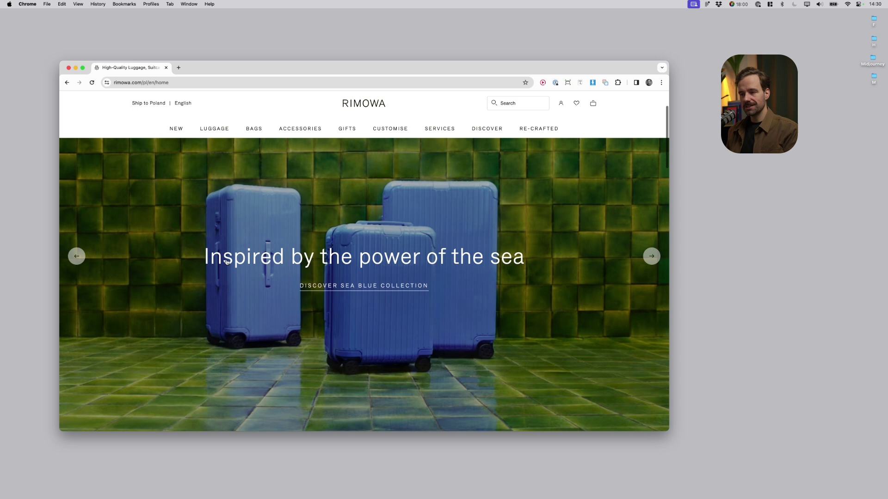
scroll(178, 310, "up", 1)
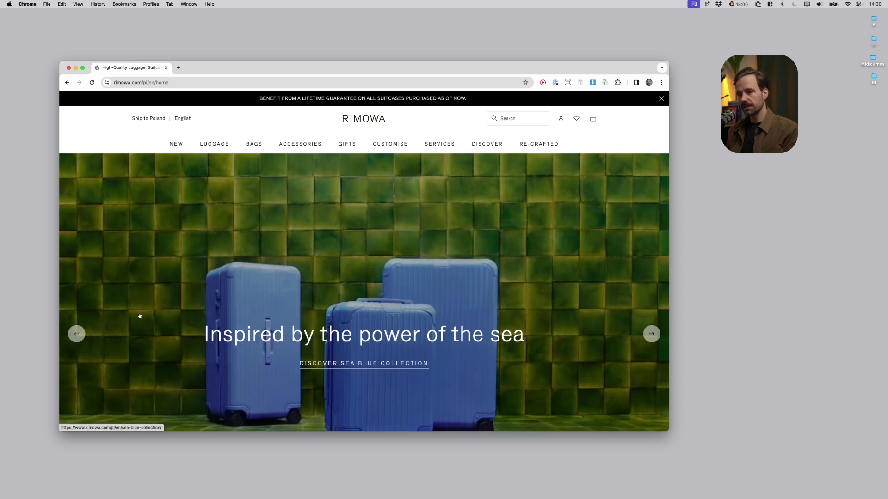
scroll(149, 277, "down", 2)
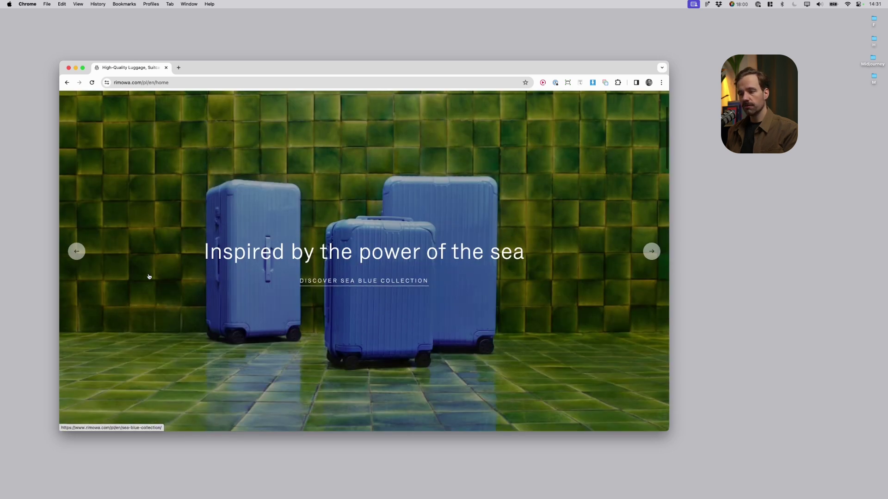
scroll(149, 276, "down", 3)
scroll(149, 277, "down", 3)
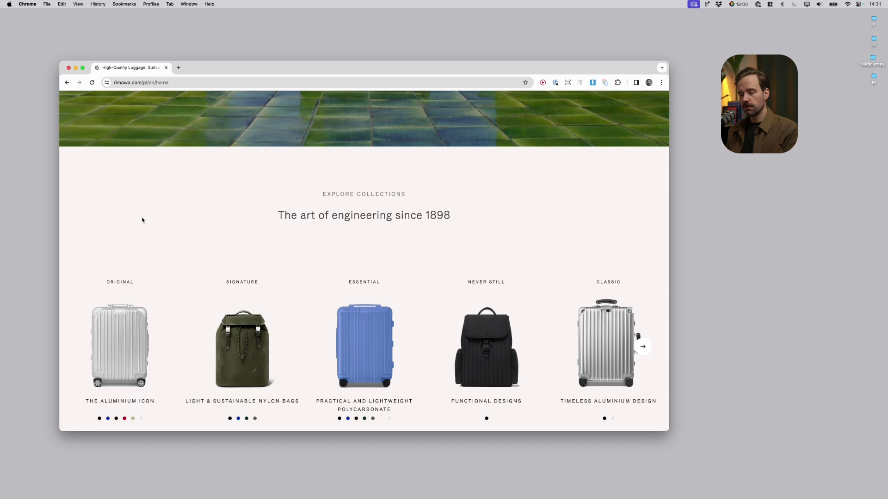
scroll(143, 222, "down", 2)
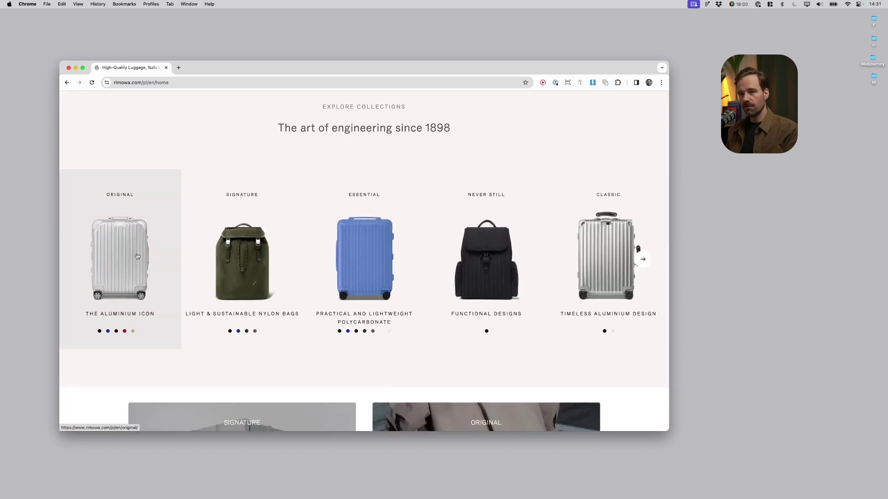
Return to Figma and zoom out to 25% to survey the Homepage, Category and product frames.
key("super+Tab")
key("minus")
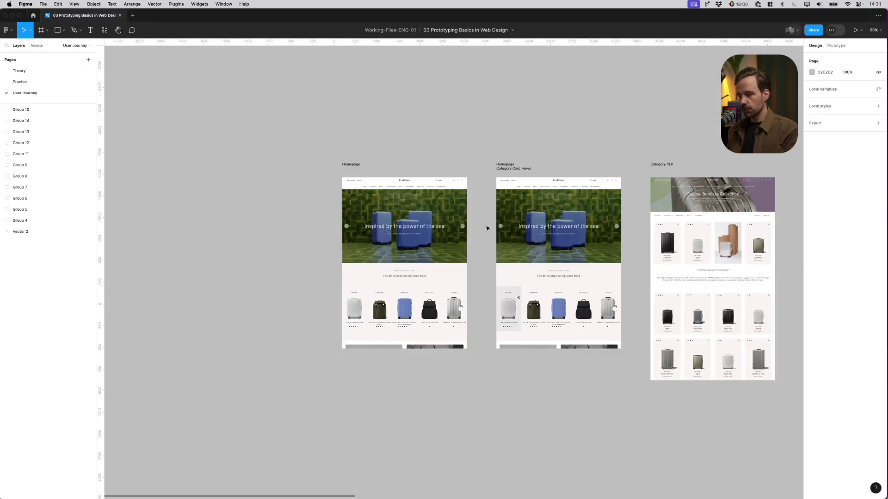
scroll(487, 227, "right", 3)
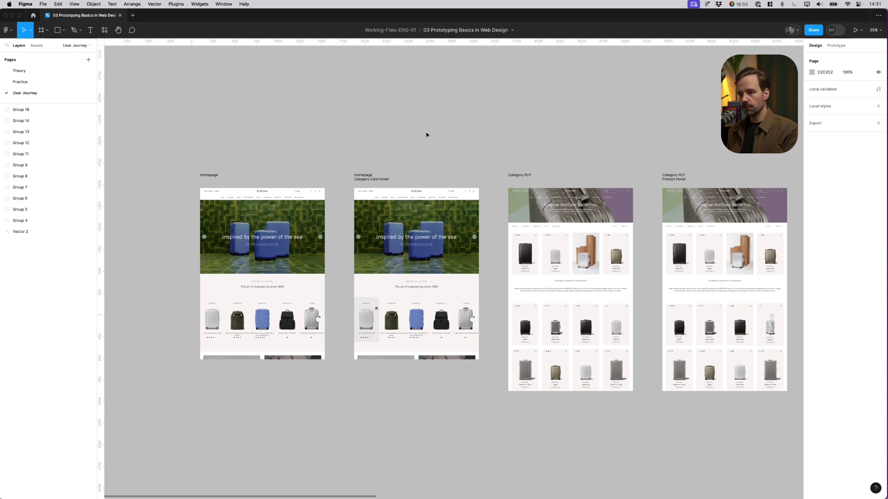
scroll(426, 134, "right", 2)
scroll(218, 183, "right", 4)
scroll(382, 162, "right", 4)
scroll(533, 173, "right", 4)
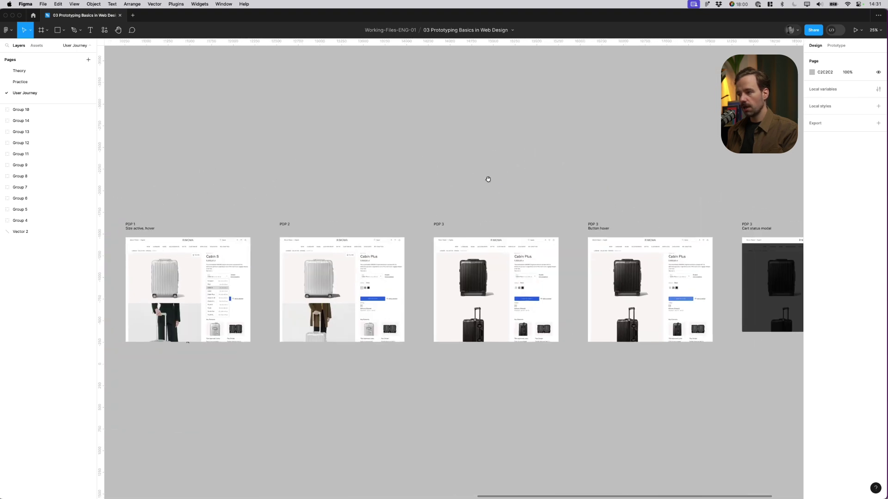
scroll(486, 180, "right", 4)
left_click_drag(443, 179, 547, 337)
left_click(366, 179)
scroll(628, 173, "left", 4)
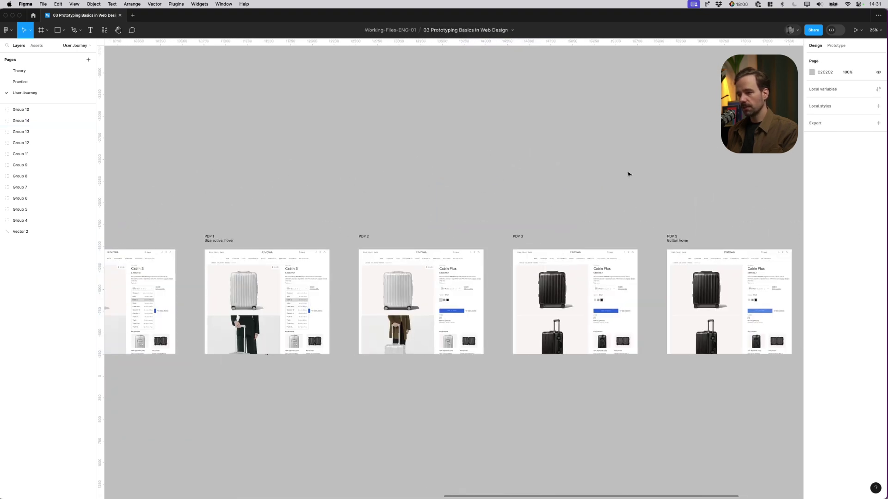
scroll(628, 160, "left", 4)
scroll(444, 157, "left", 4)
scroll(364, 147, "left", 4)
scroll(365, 148, "left", 4)
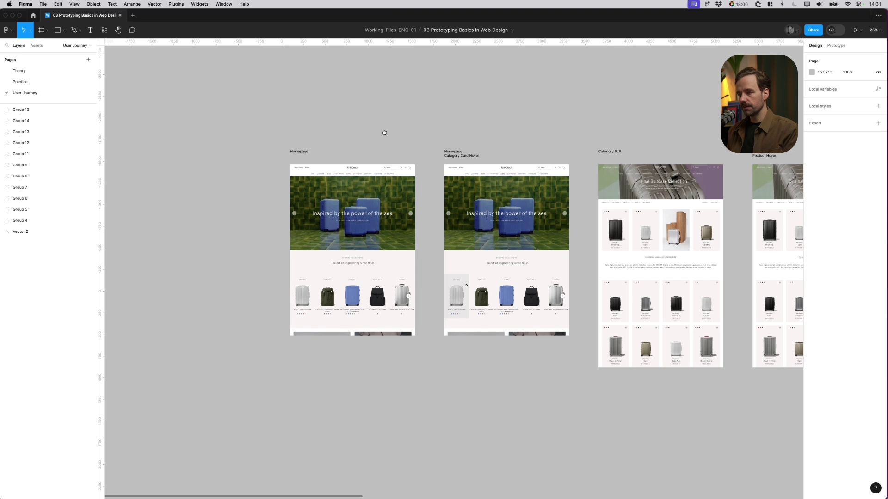
scroll(383, 133, "left", 2)
scroll(422, 137, "right", 2)
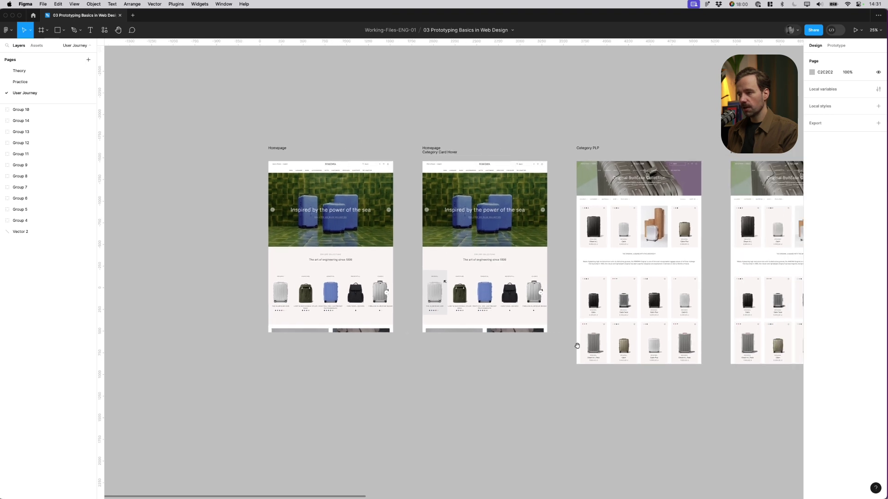
left_click_drag(576, 346, 483, 396)
scroll(284, 167, "left", 2)
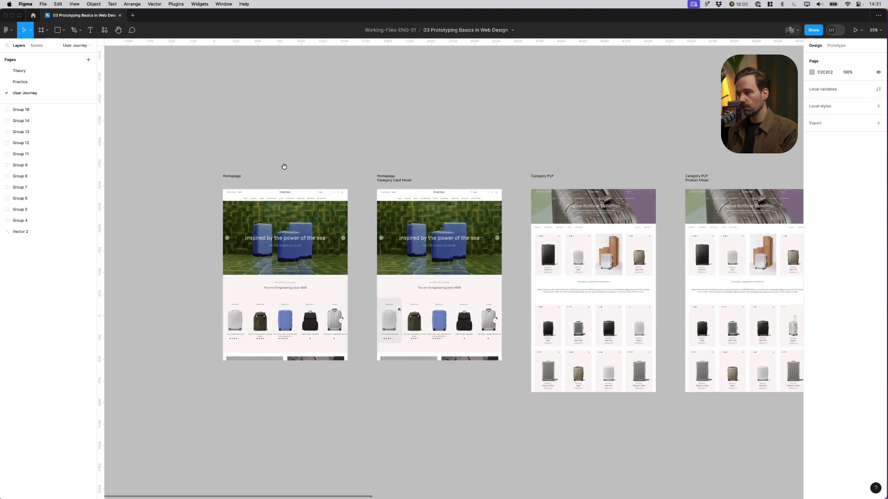
Select the Homepage frame, view it at actual size, and hide the interface panels.
left_click_drag(188, 183, 366, 377)
key("shift+2")
key("shift+0")
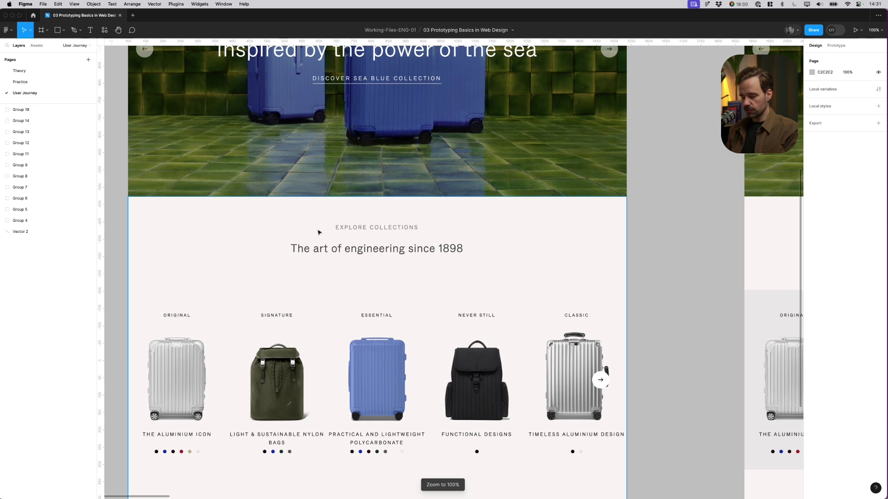
key("ctrl+backslash")
scroll(317, 229, "up", 3)
scroll(298, 307, "up", 2)
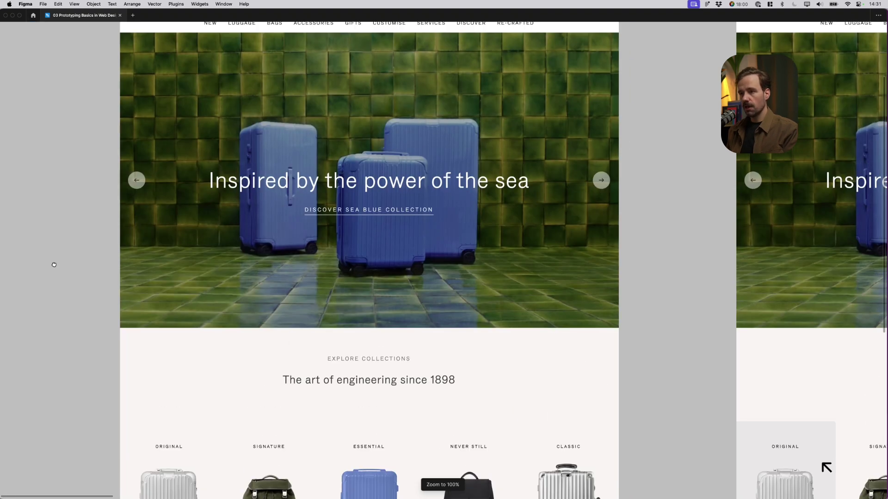
scroll(56, 271, "up", 3)
scroll(56, 271, "down", 3)
scroll(317, 297, "down", 1)
scroll(319, 300, "left", 3)
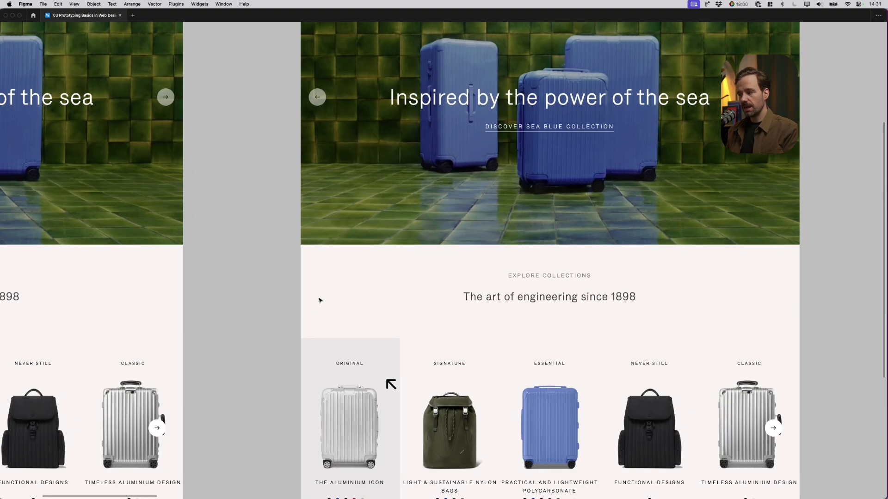
scroll(255, 326, "down", 1)
scroll(254, 305, "right", 1)
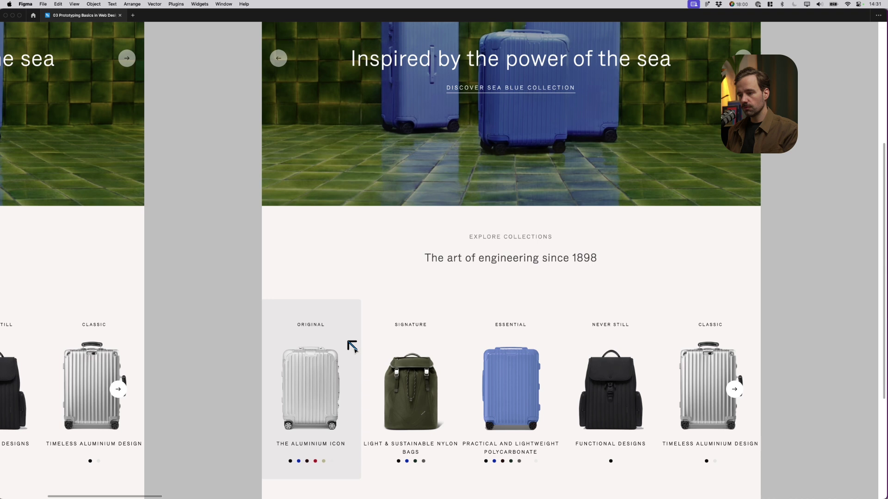
scroll(213, 386, "down", 2)
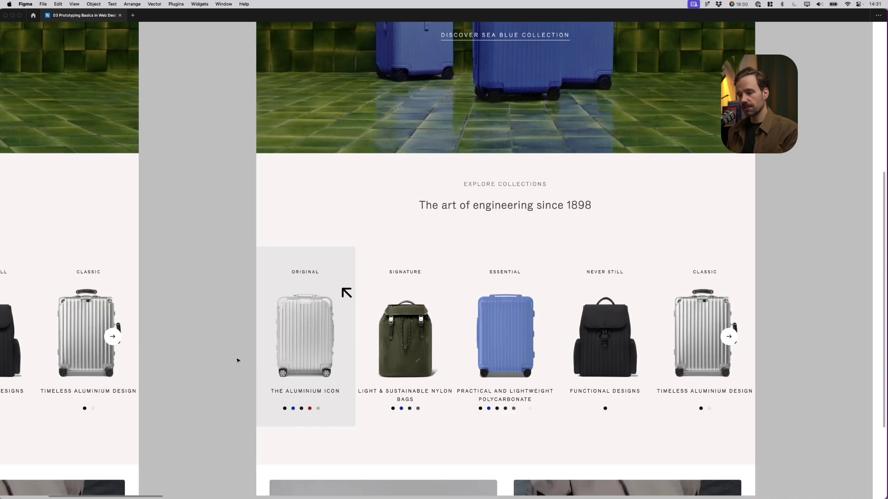
scroll(237, 360, "right", 1)
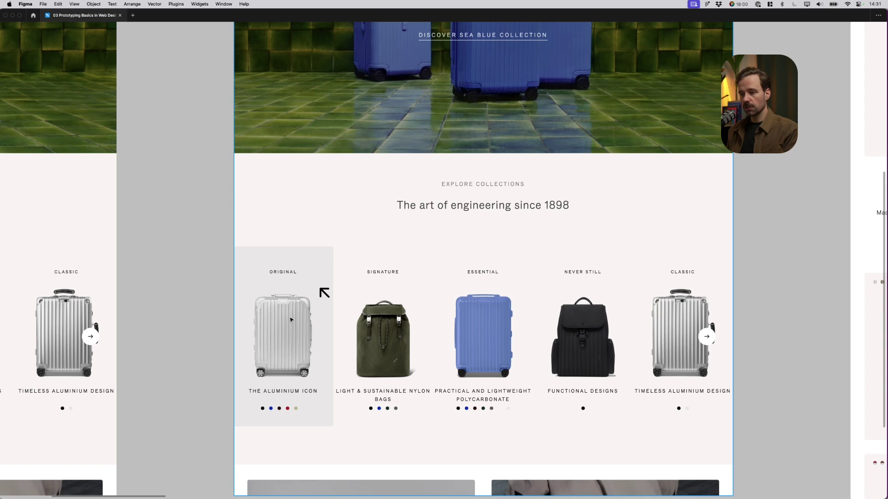
scroll(495, 279, "right", 5)
scroll(495, 279, "right", 5)
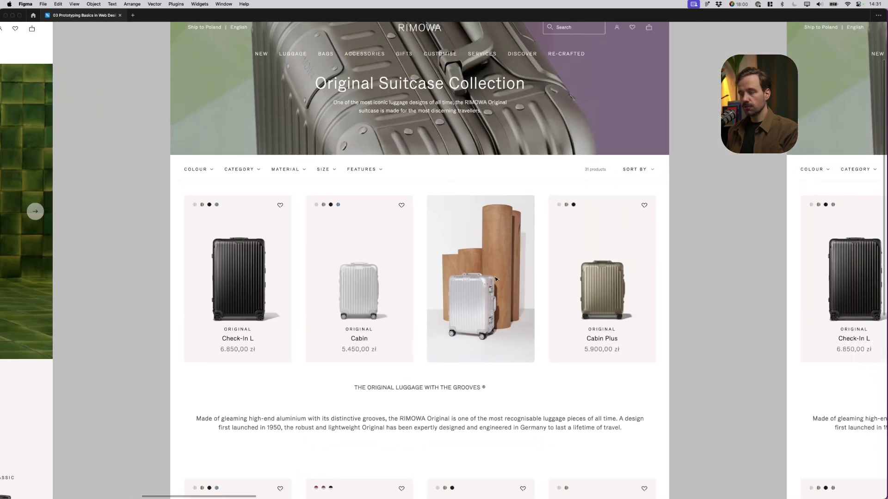
scroll(350, 327, "down", 1)
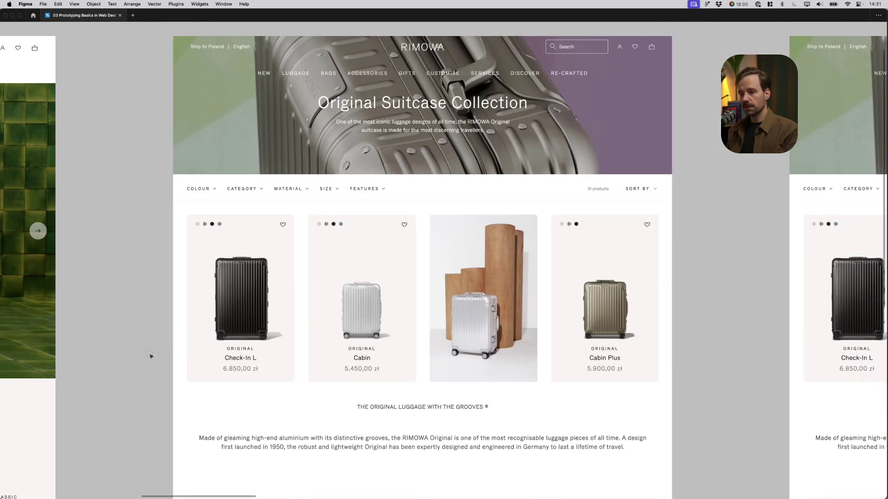
scroll(125, 343, "up", 1)
scroll(132, 353, "up", 1)
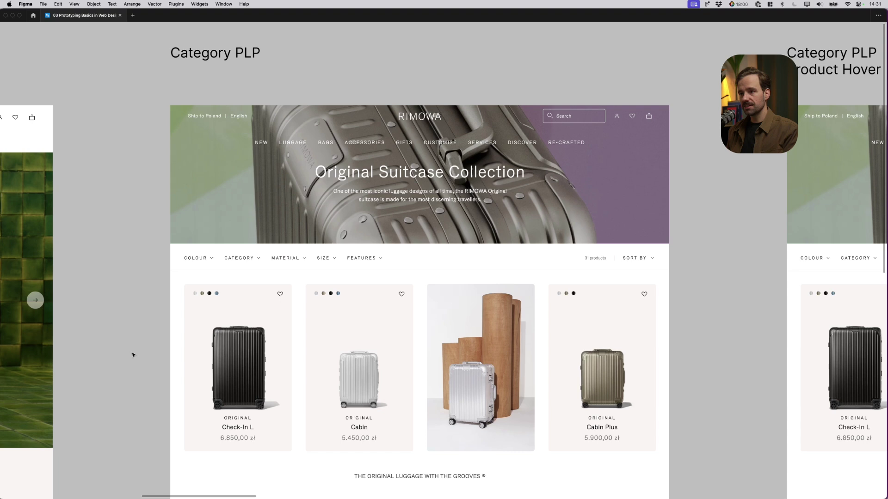
scroll(132, 363, "down", 1)
scroll(132, 363, "down", 2)
scroll(133, 363, "down", 3)
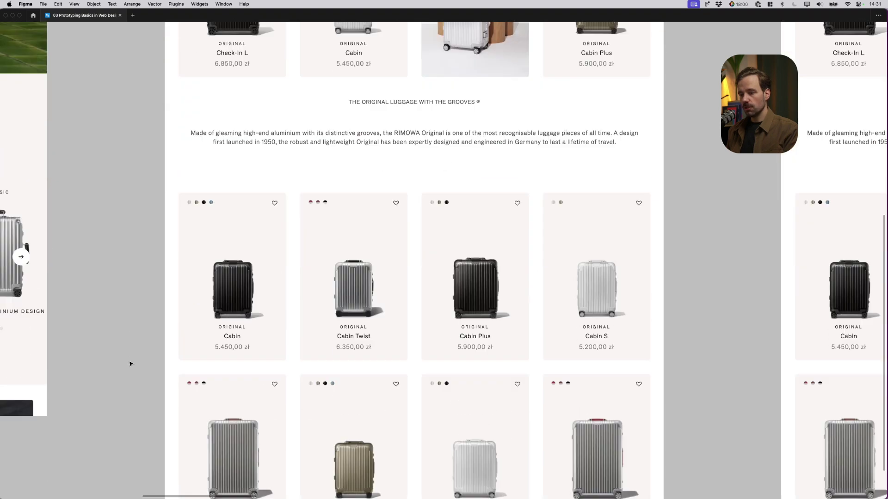
scroll(131, 363, "down", 3)
scroll(130, 363, "up", 2)
scroll(130, 363, "up", 2)
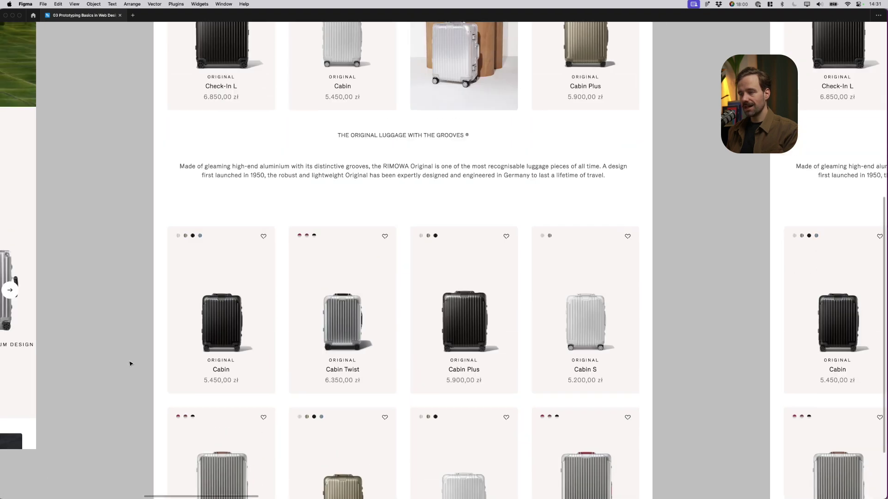
scroll(128, 357, "up", 2)
scroll(126, 344, "up", 3)
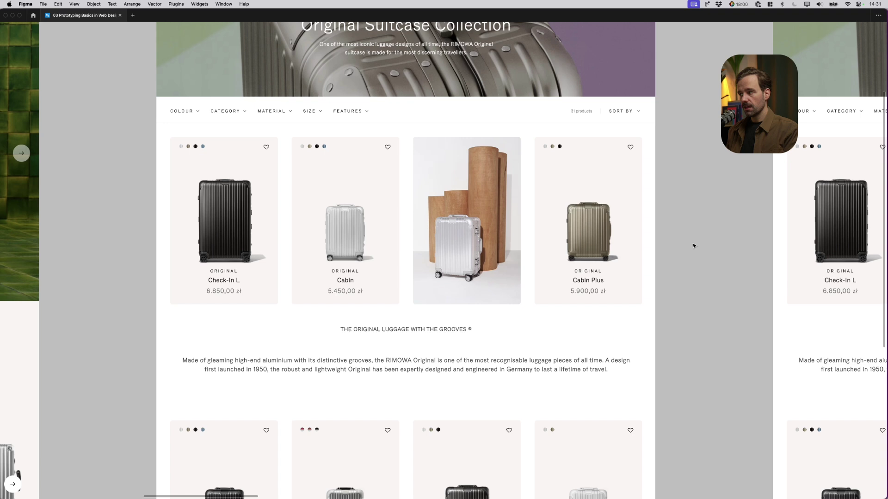
scroll(694, 246, "right", 5)
scroll(372, 317, "down", 2)
scroll(360, 324, "down", 2)
scroll(354, 281, "right", 1)
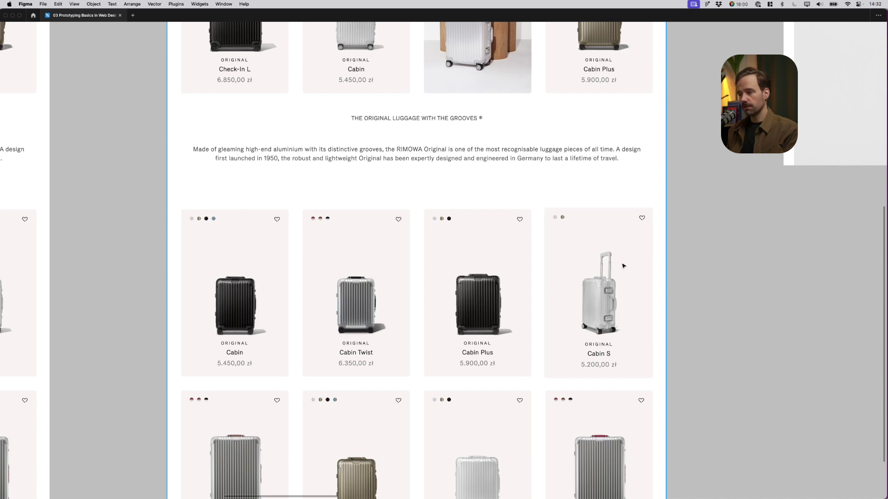
scroll(716, 252, "right", 1)
scroll(710, 251, "up", 1)
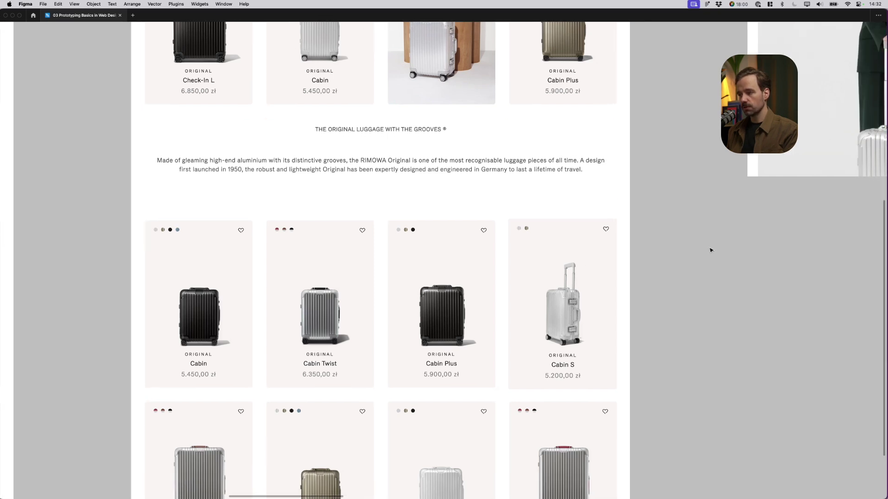
scroll(710, 251, "down", 1)
scroll(694, 257, "left", 1)
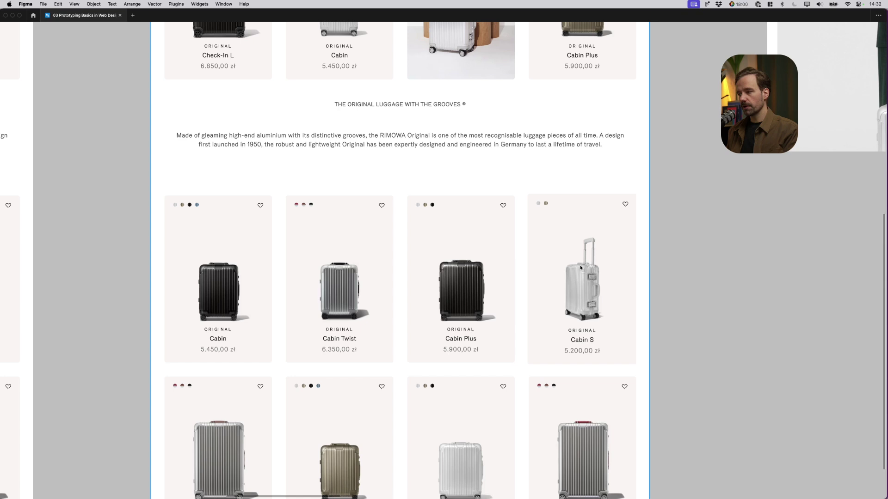
scroll(587, 263, "right", 10)
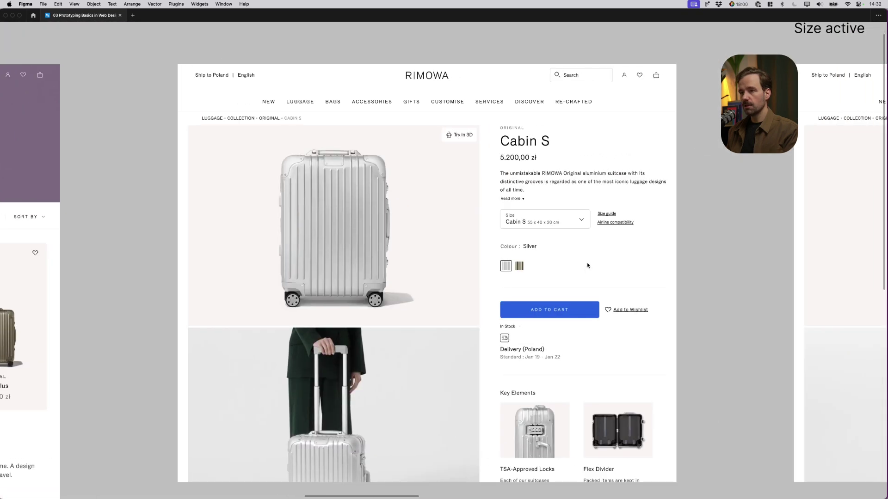
scroll(153, 247, "up", 2)
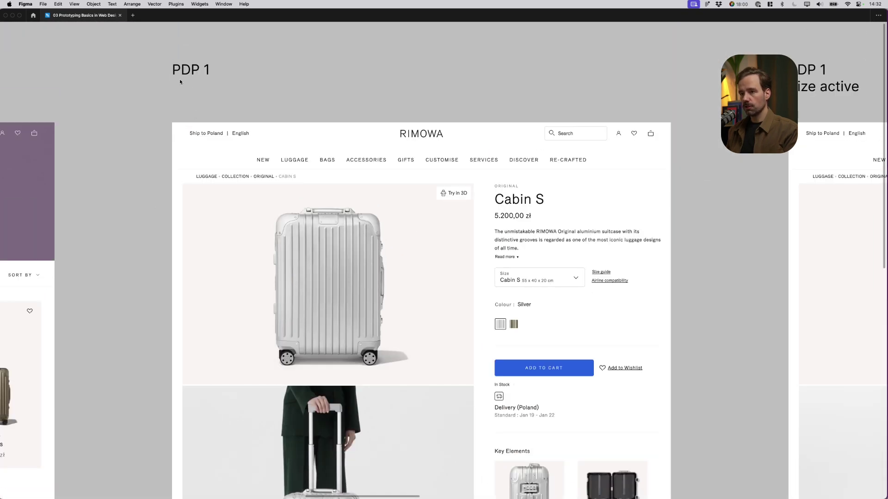
scroll(124, 333, "down", 2)
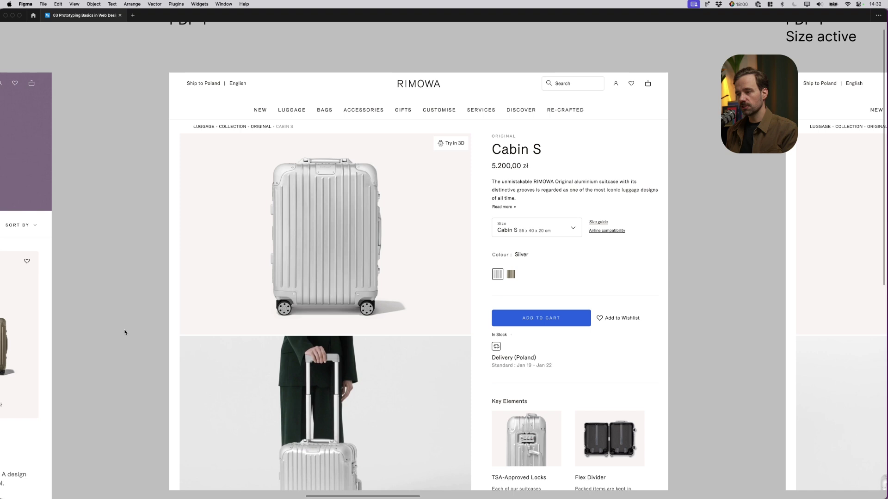
scroll(122, 335, "down", 1)
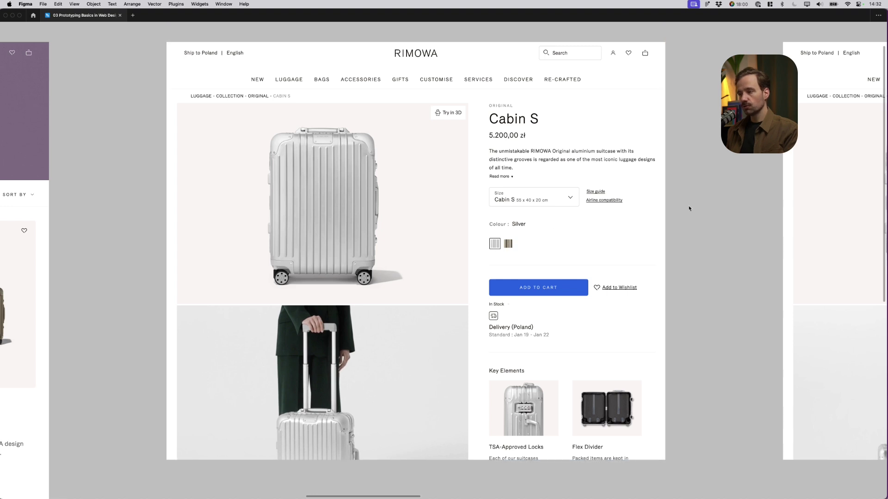
scroll(691, 208, "right", 15)
scroll(691, 207, "right", 2)
scroll(691, 207, "right", 2)
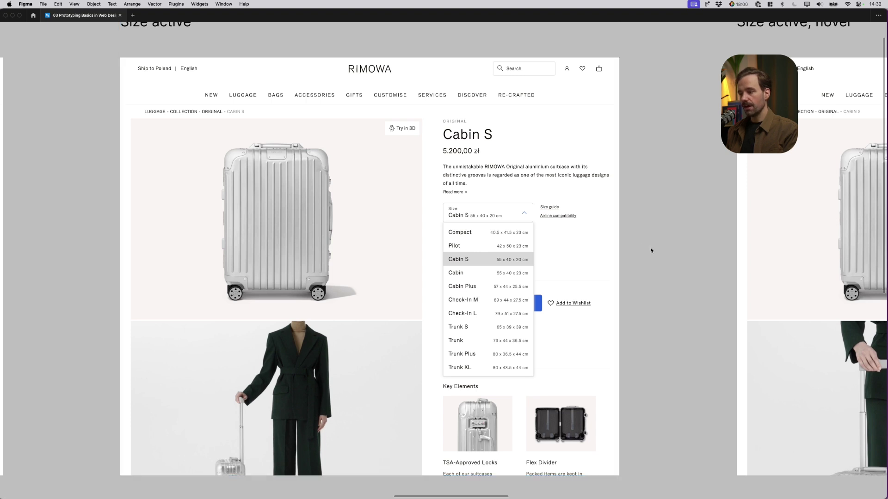
scroll(651, 250, "up", 2)
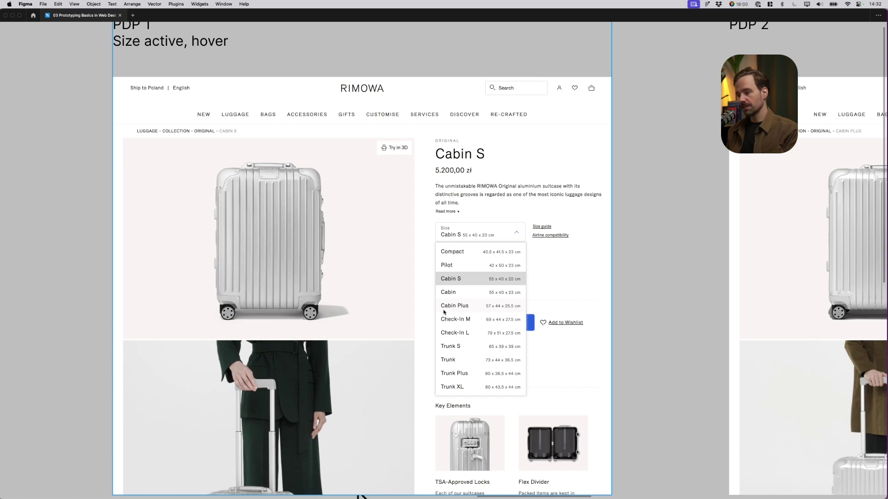
scroll(624, 291, "right", 15)
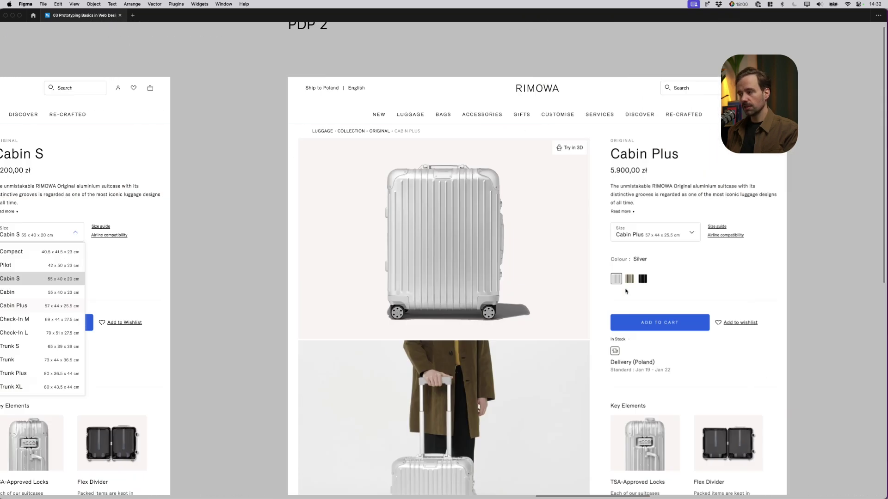
scroll(625, 291, "up", 5)
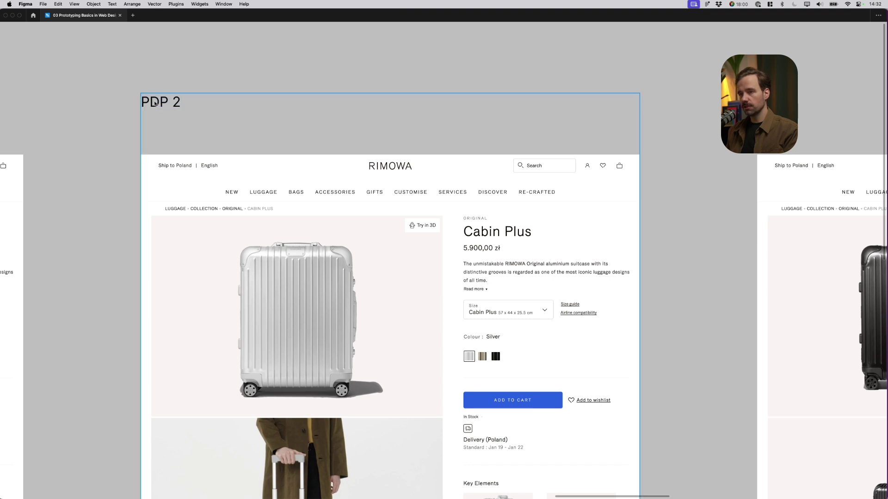
scroll(95, 210, "down", 3)
scroll(79, 240, "down", 3)
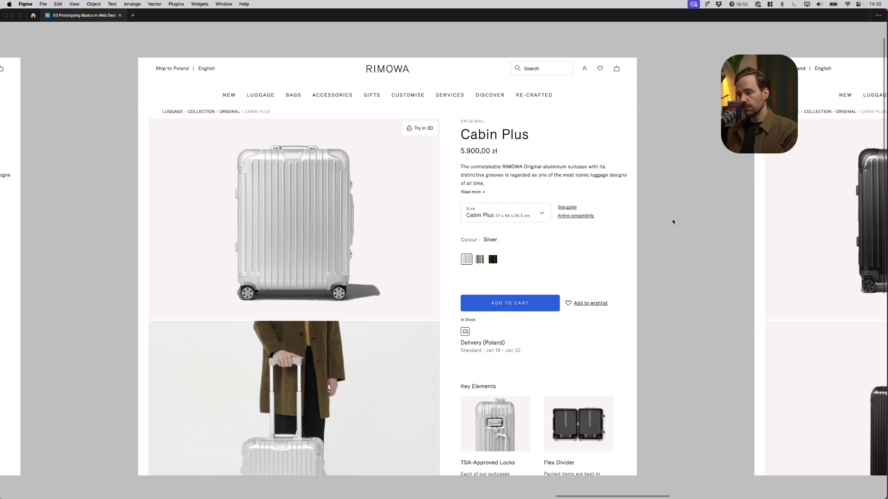
scroll(672, 222, "right", 5)
scroll(672, 222, "right", 3)
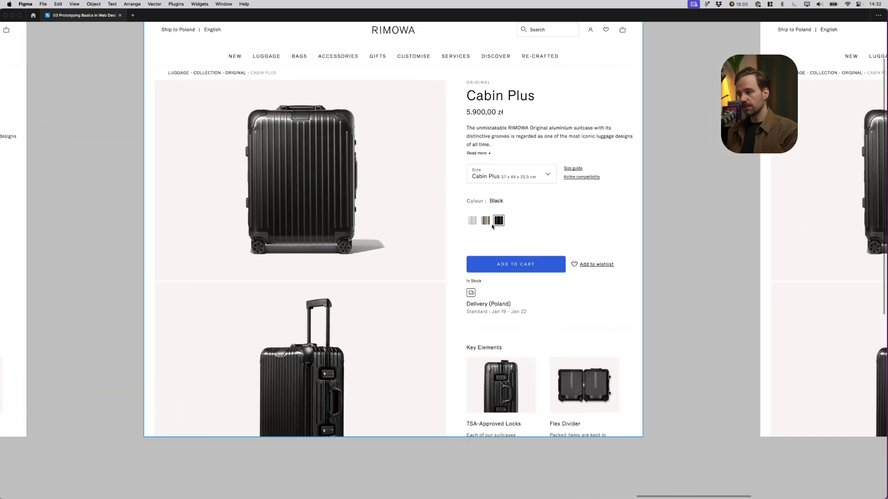
scroll(492, 225, "up", 2)
scroll(70, 247, "up", 5)
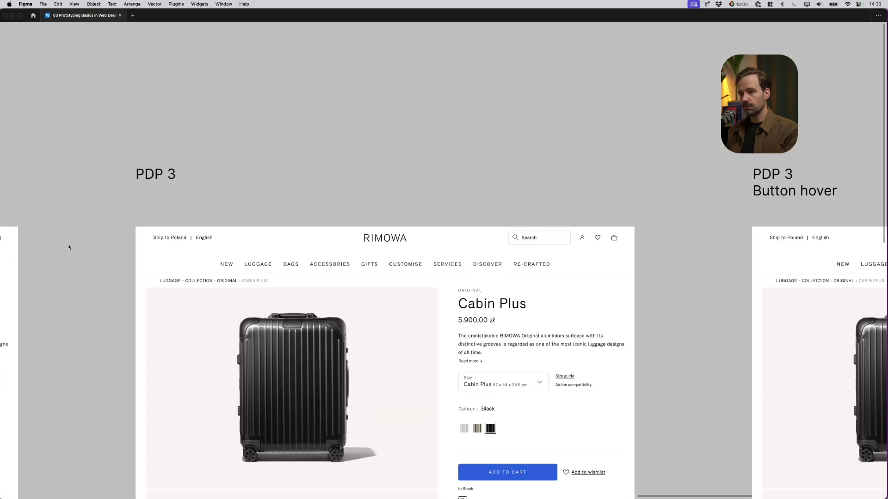
left_click(153, 180)
left_click(88, 264)
scroll(89, 291, "down", 3)
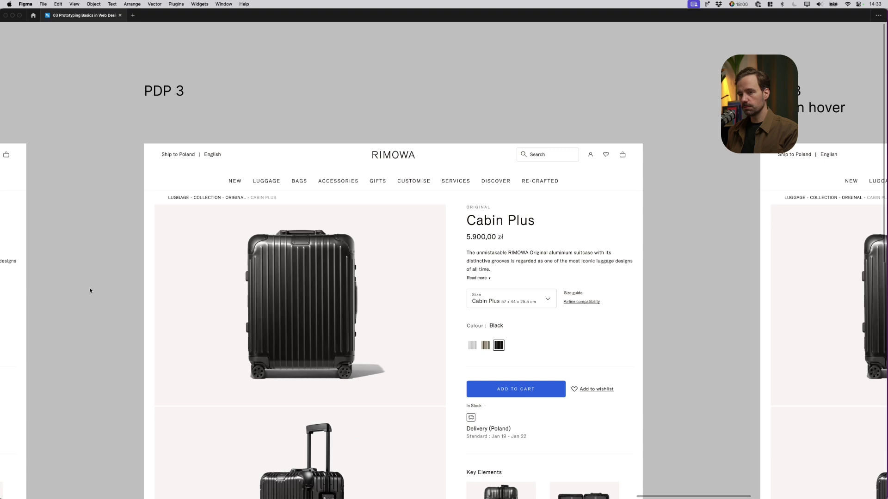
scroll(89, 291, "down", 2)
scroll(97, 311, "down", 2)
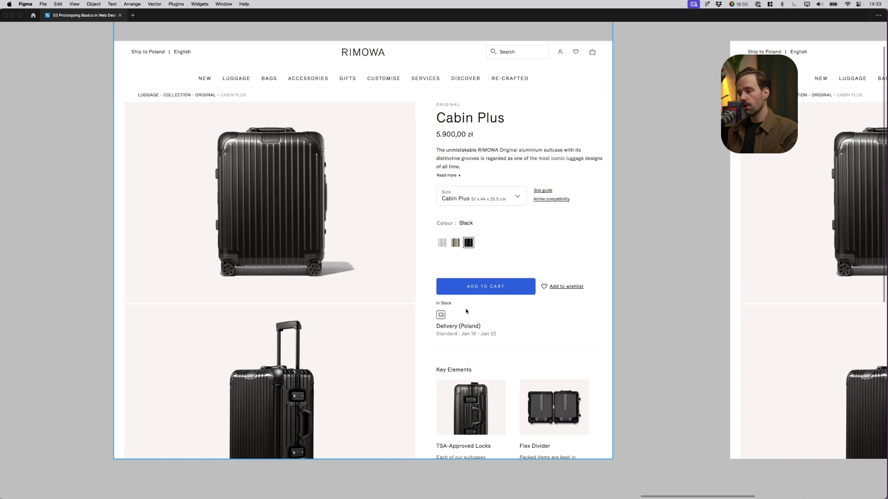
scroll(646, 265, "right", 10)
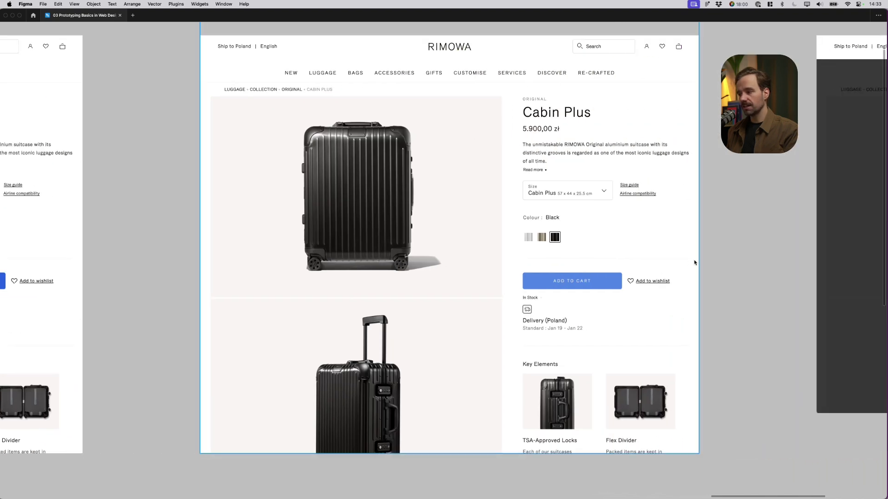
scroll(694, 263, "right", 1)
scroll(674, 259, "right", 5)
scroll(673, 260, "right", 4)
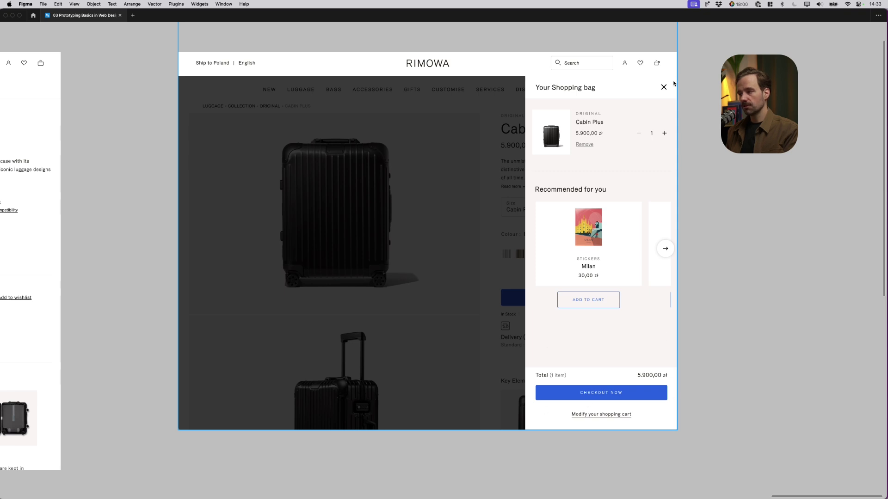
scroll(726, 218, "right", 1)
scroll(725, 217, "up", 1)
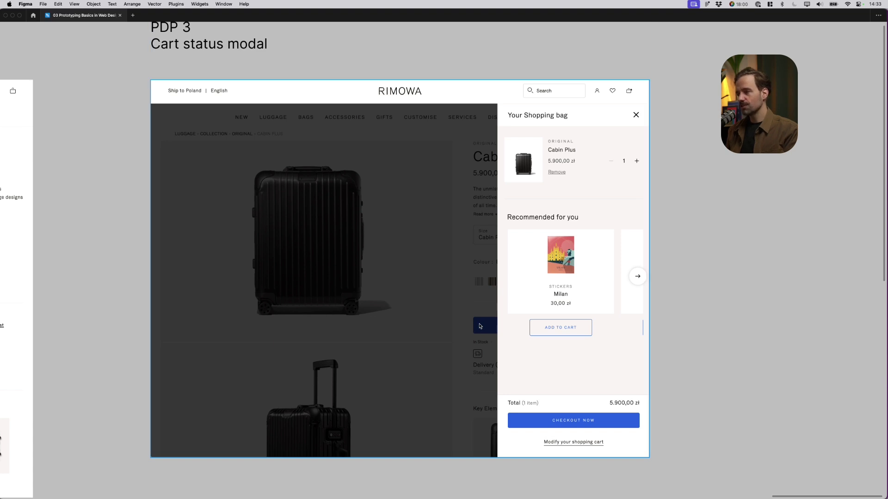
key("minus")
key("minus")
key("minus")
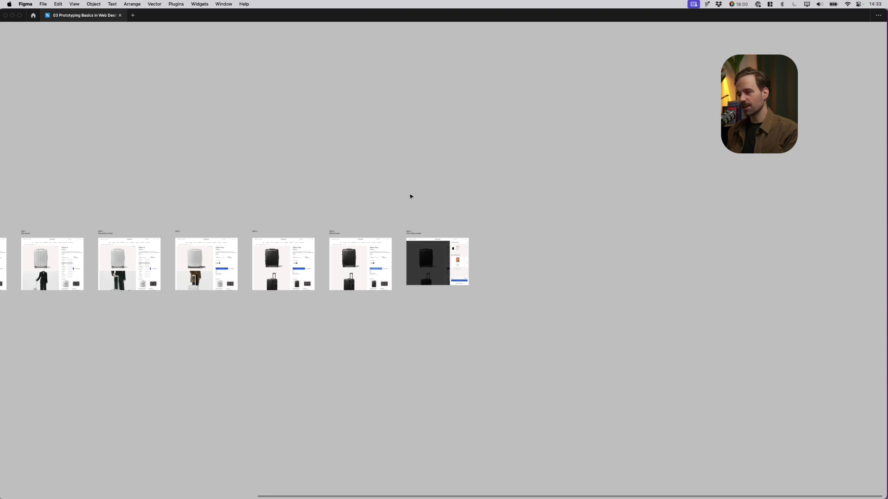
scroll(399, 179, "left", 3)
scroll(405, 188, "left", 2)
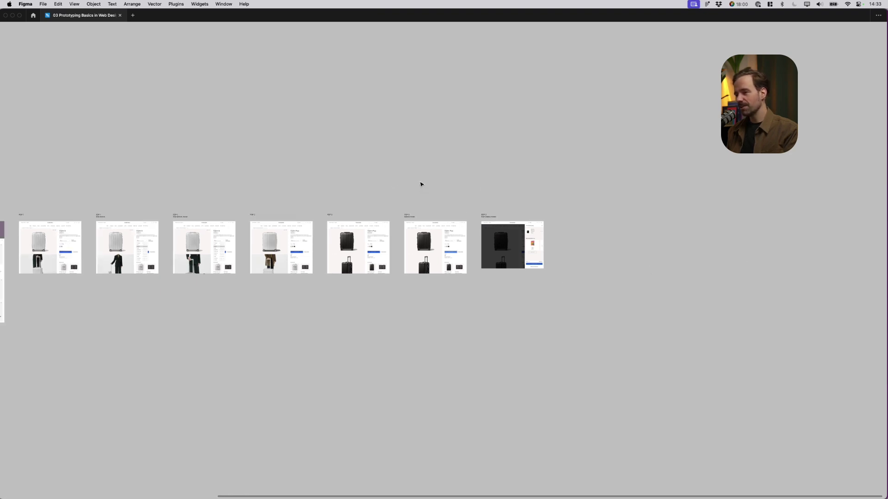
scroll(429, 179, "left", 3)
scroll(442, 166, "down", 2)
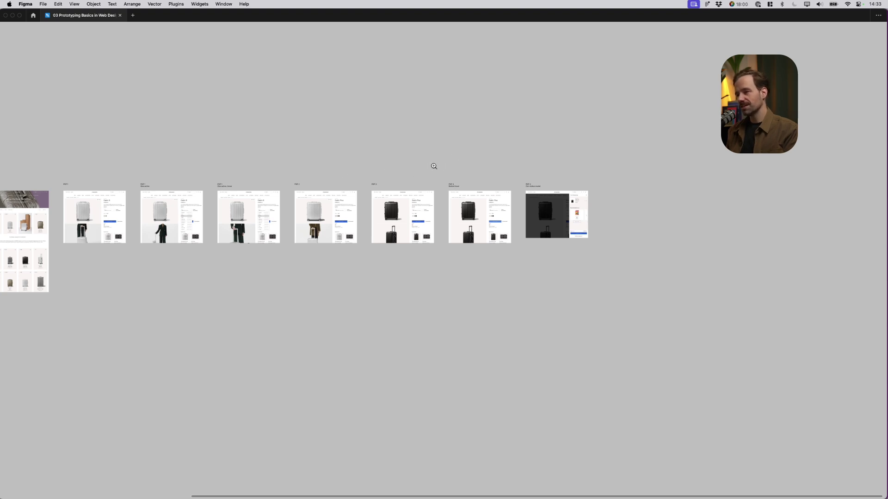
scroll(434, 166, "left", 10)
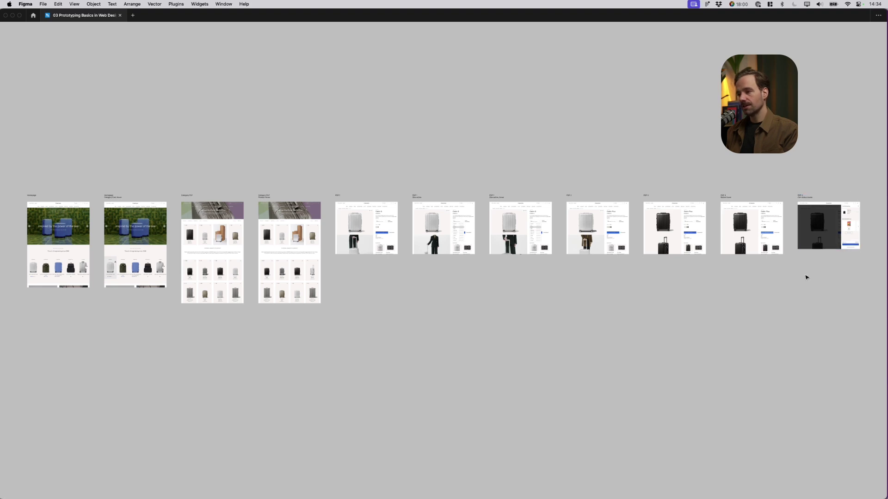
Marquee-select all the page frames across the canvas.
left_click_drag(16, 191, 864, 319)
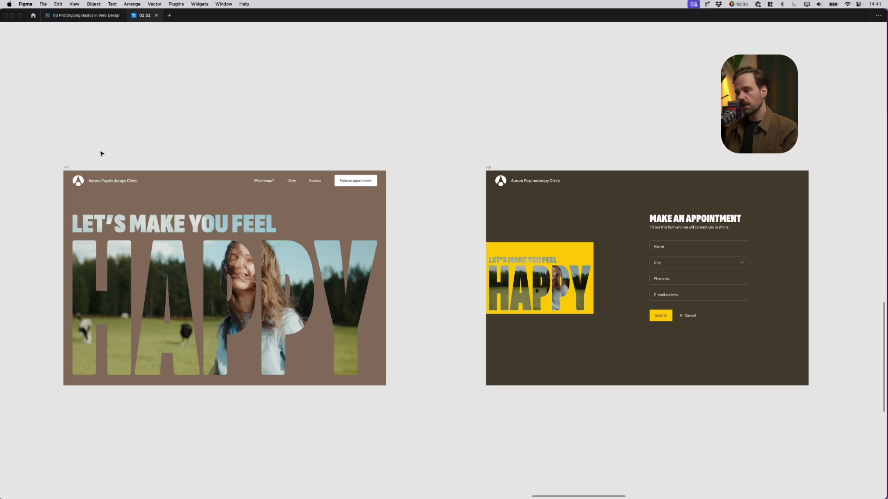
scroll(112, 154, "left", 3)
scroll(128, 149, "left", 2)
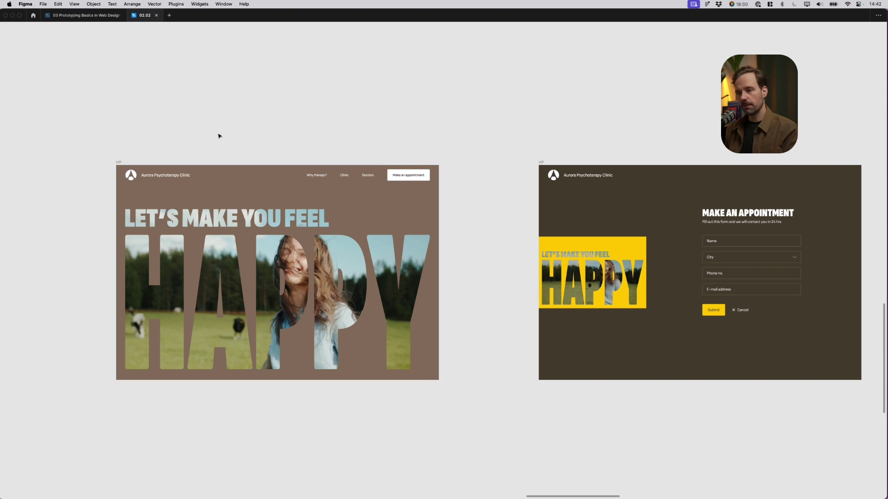
scroll(229, 138, "right", 1)
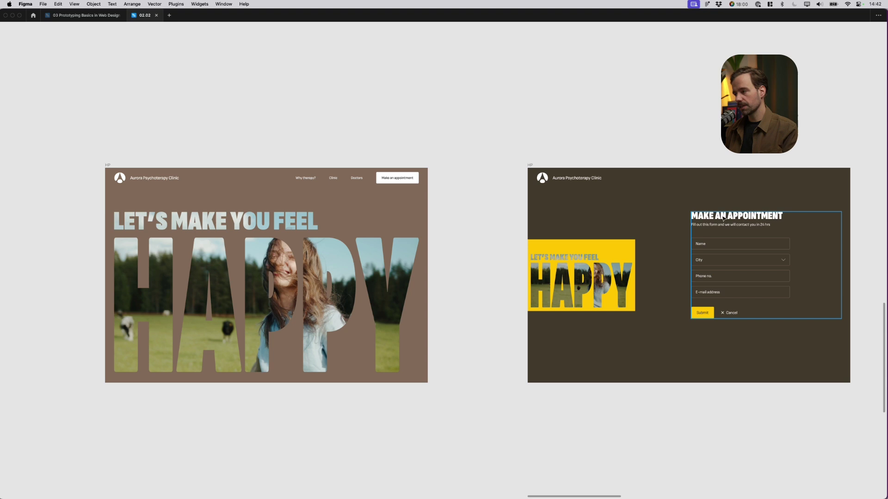
scroll(722, 275, "up", 2)
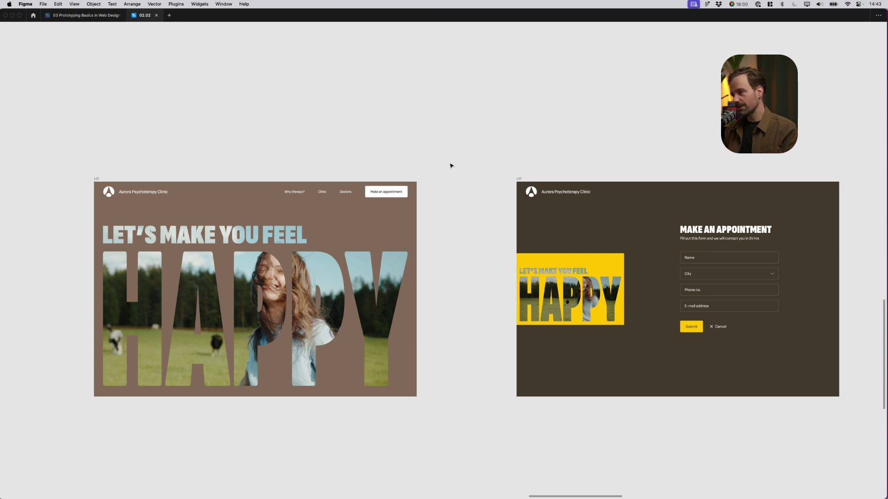
Show the Figma interface panels again with Cmd+\.
key("ctrl+backslash")
In Prototype view, inspect the Make an appointment link's 800ms eased Smart Animate settings.
left_click(831, 46)
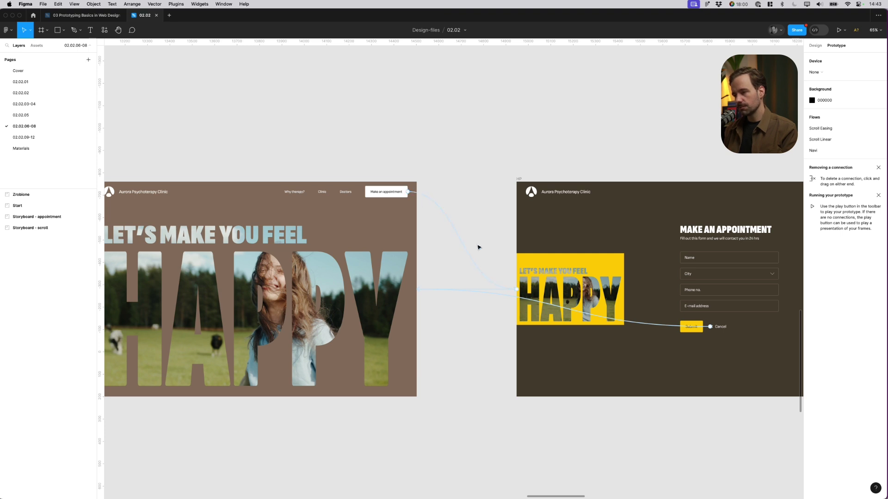
scroll(466, 185, "down", 2)
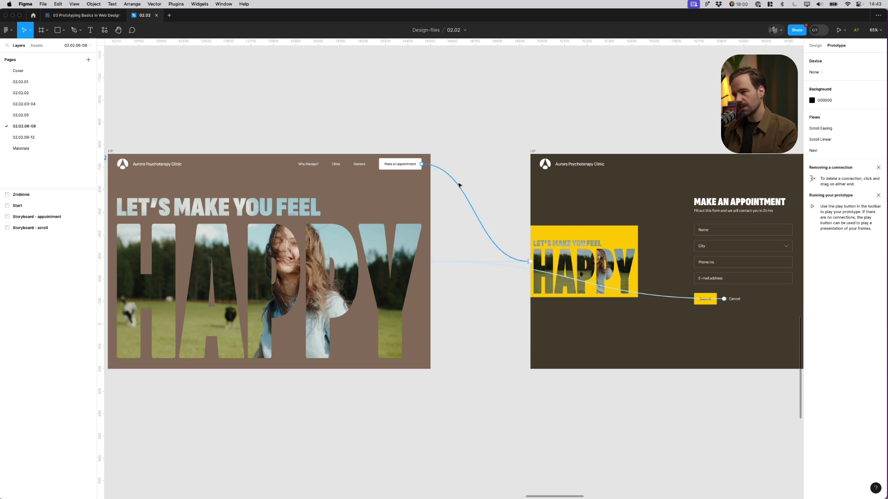
left_click(458, 187)
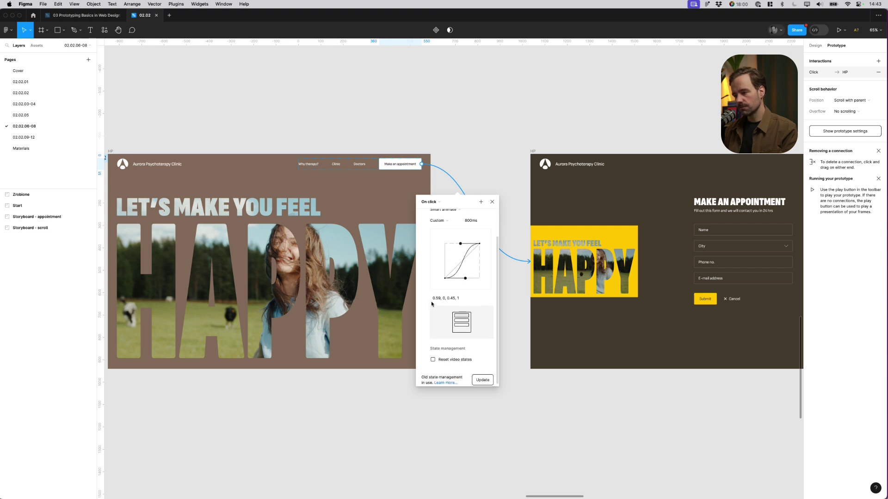
left_click(471, 158)
scroll(451, 170, "up", 1)
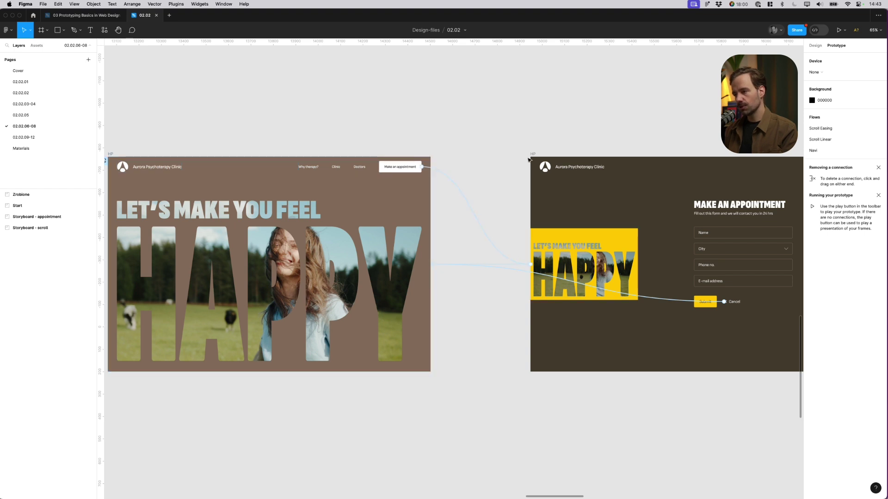
scroll(451, 168, "right", 3)
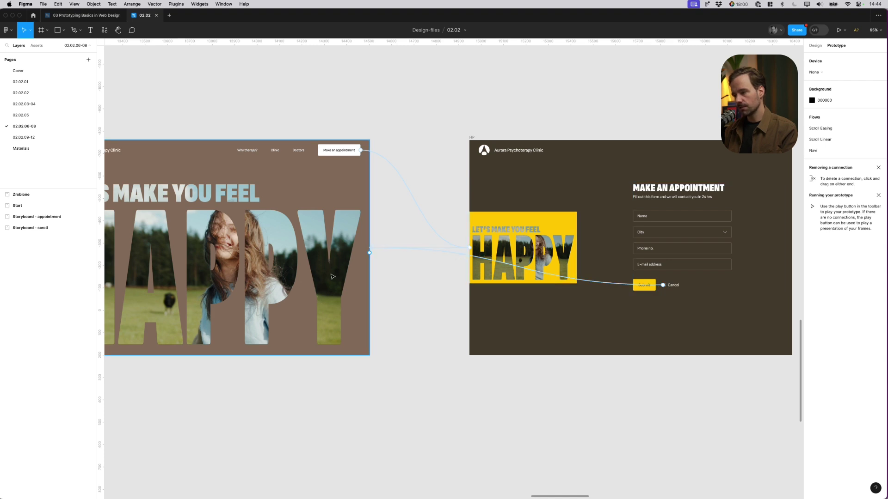
scroll(355, 275, "up", 1)
Present the clinic prototype and alternate between Make an appointment and Cancel several times.
left_click(838, 30)
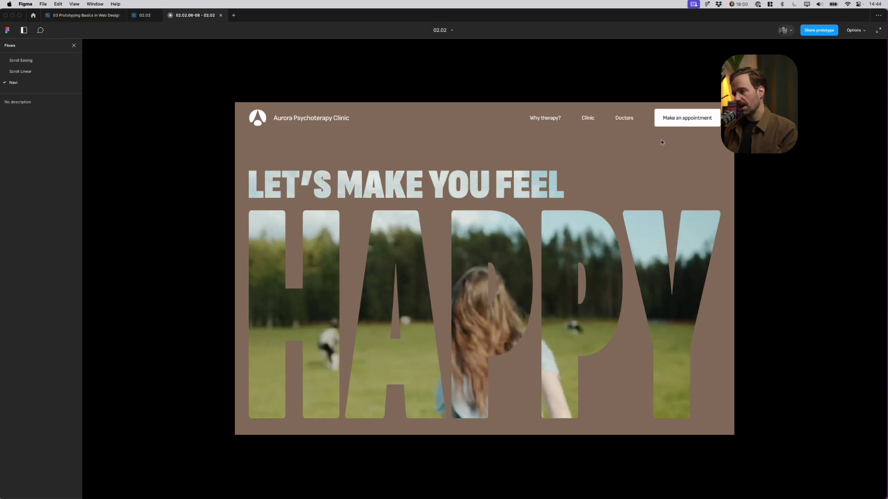
left_click(666, 121)
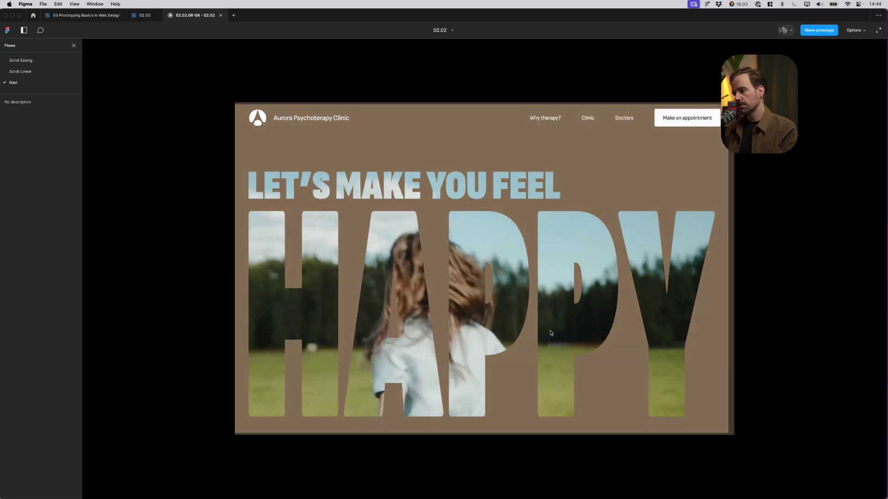
left_click(666, 122)
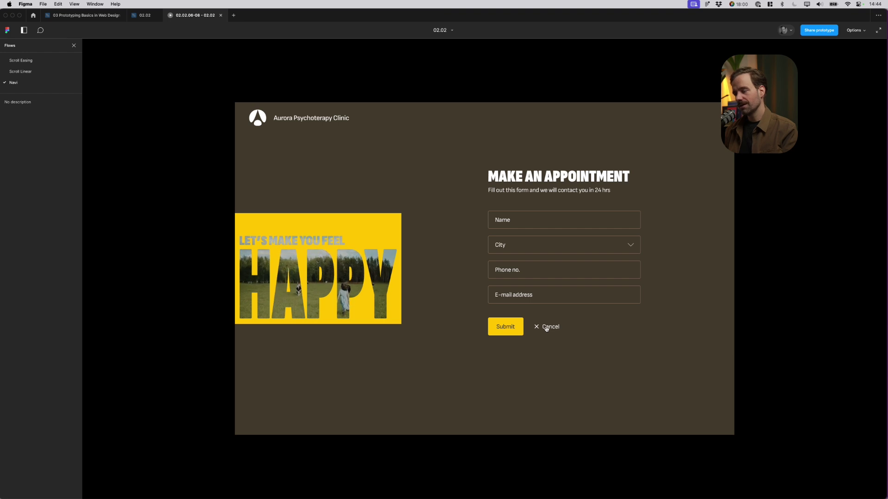
left_click(546, 328)
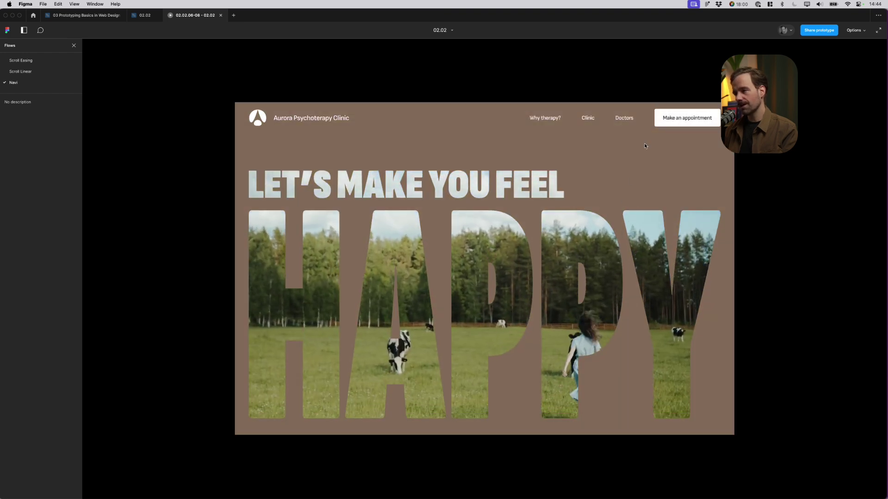
left_click(665, 122)
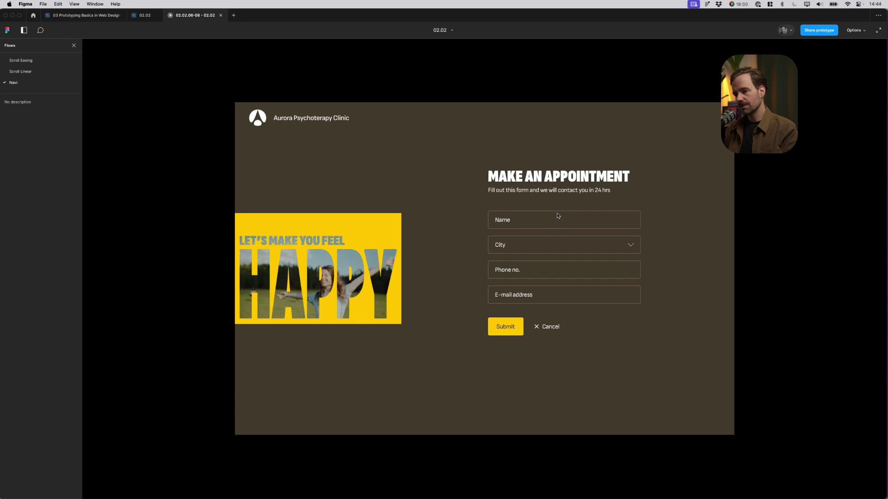
left_click(547, 327)
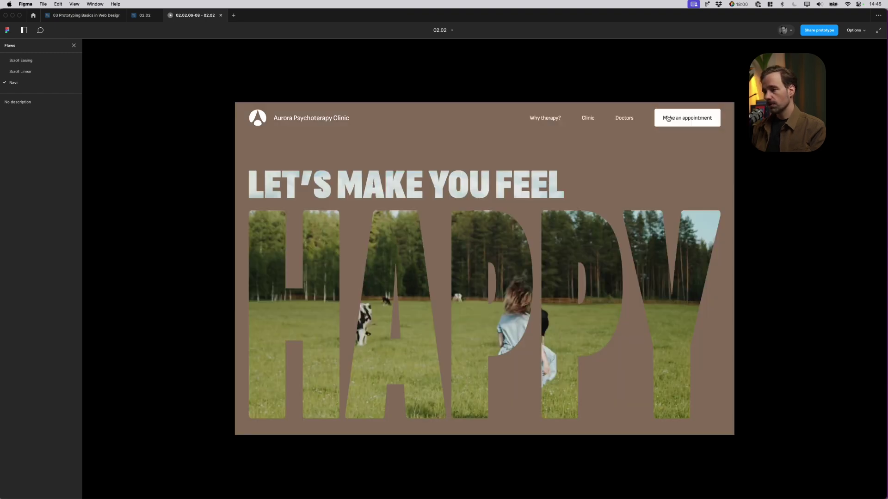
left_click(666, 118)
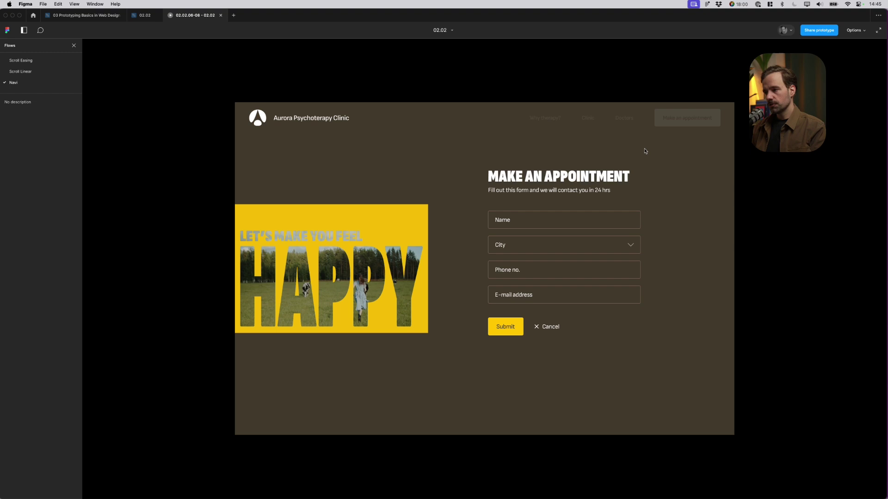
left_click(544, 328)
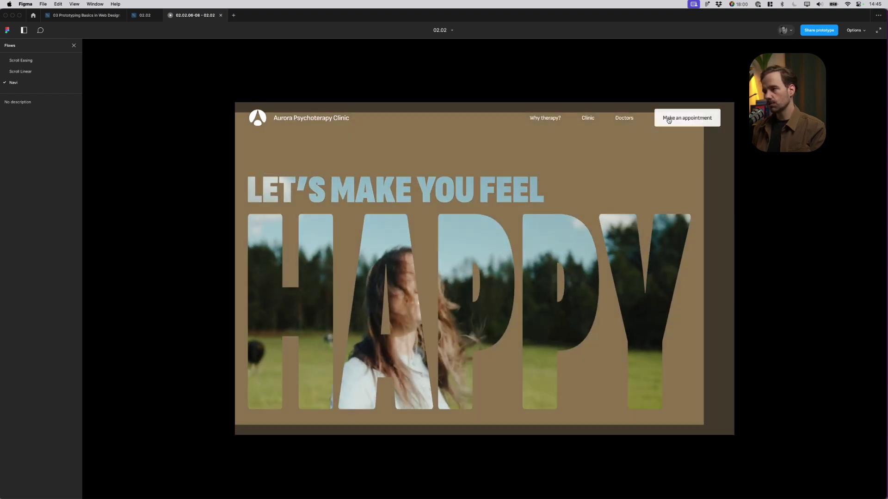
left_click(665, 119)
left_click(550, 325)
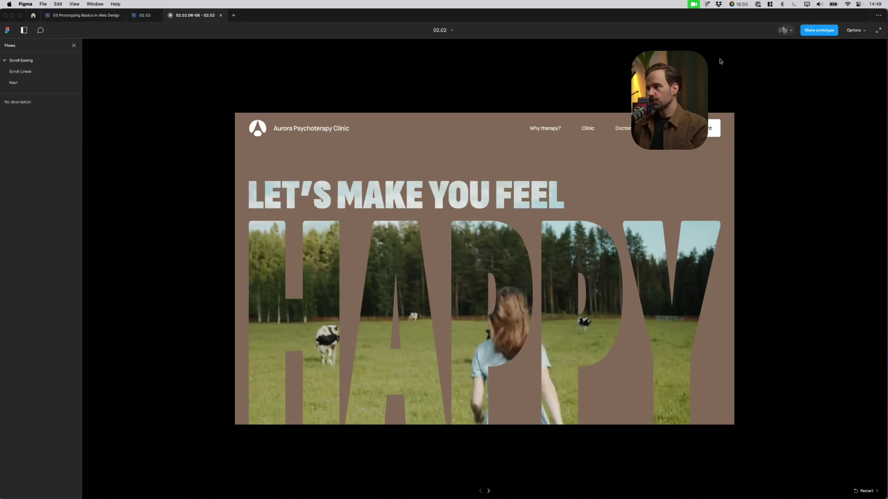
Copy the clinic prototype's share link and close the sharing dialog.
left_click(819, 31)
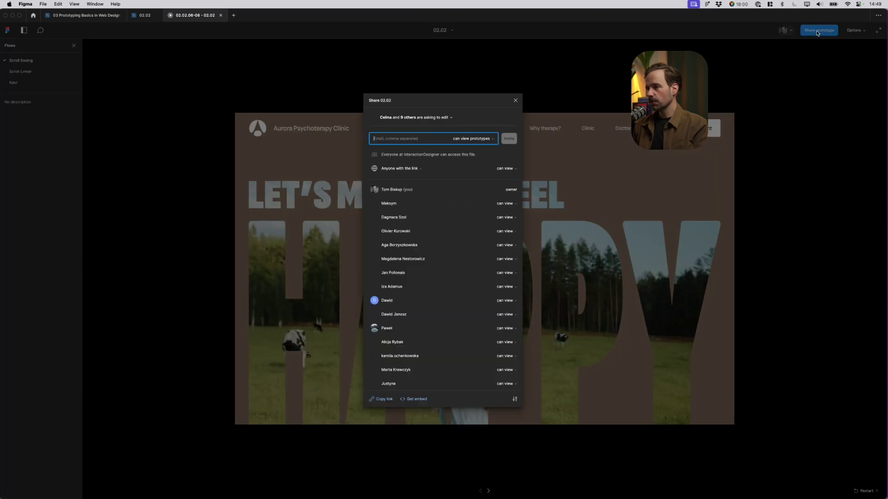
left_click(384, 400)
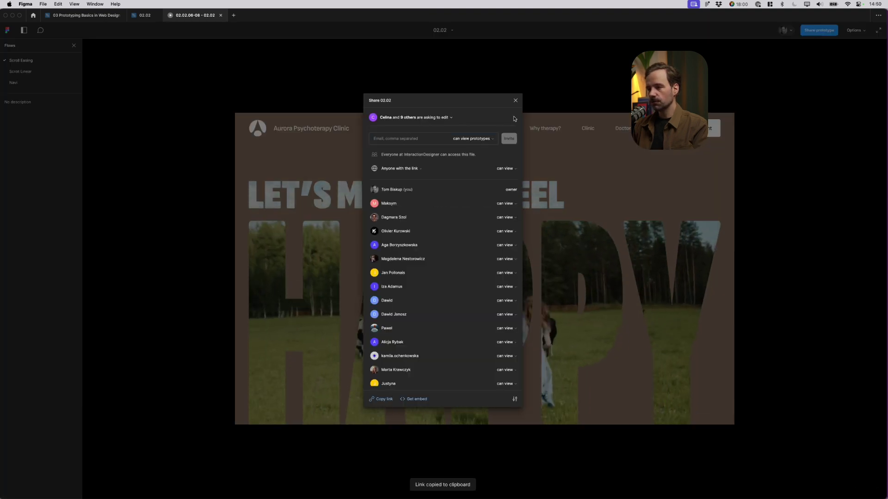
left_click(515, 101)
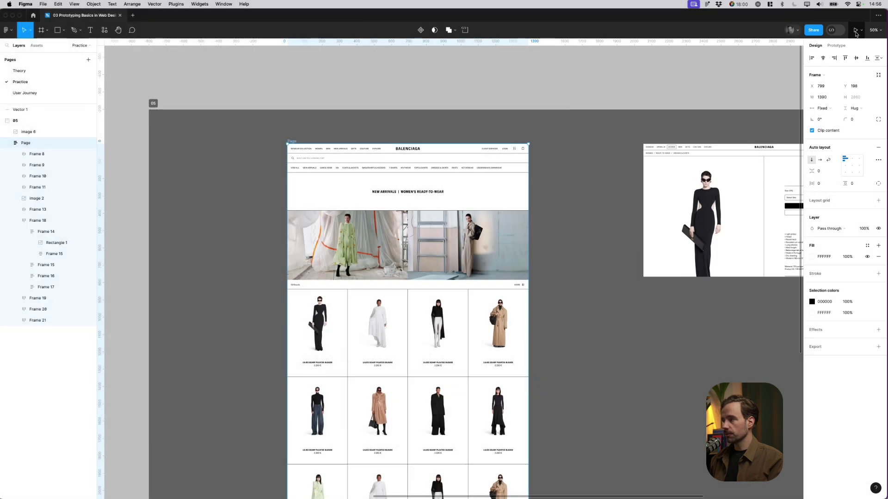
Present the Balenciaga listing page as a prototype.
left_click(856, 33)
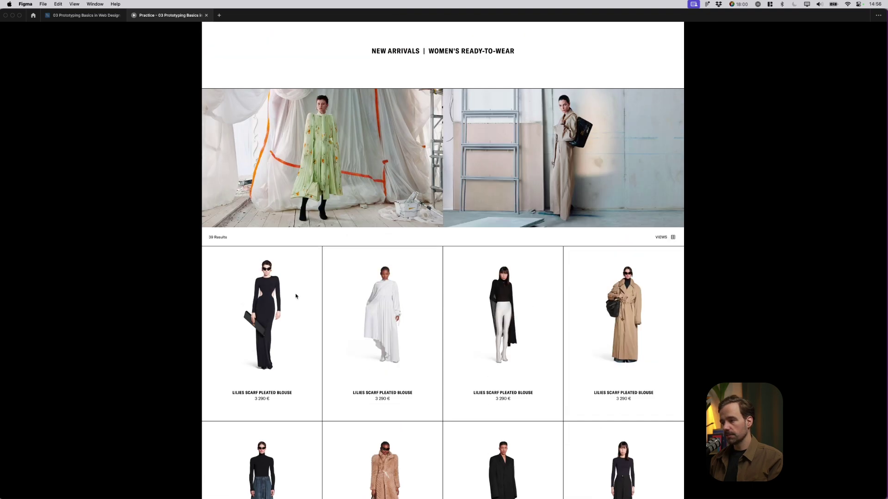
scroll(295, 296, "down", 5)
scroll(295, 296, "up", 5)
scroll(296, 296, "up", 2)
scroll(296, 296, "down", 5)
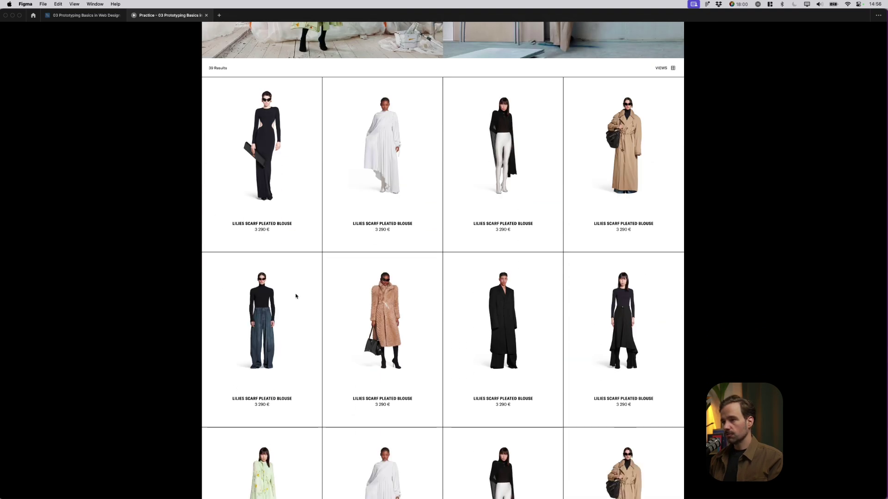
scroll(295, 296, "down", 3)
scroll(295, 296, "up", 4)
scroll(295, 295, "up", 3)
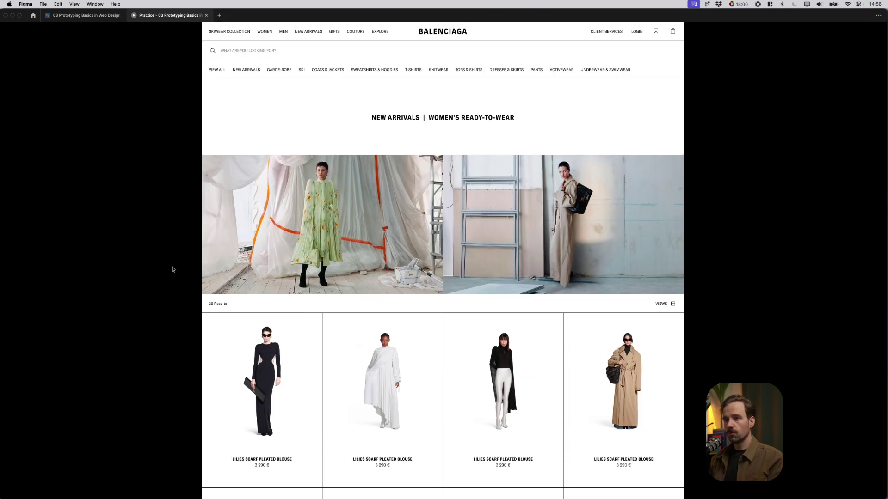
scroll(295, 264, "down", 3)
scroll(294, 264, "down", 4)
scroll(294, 264, "up", 6)
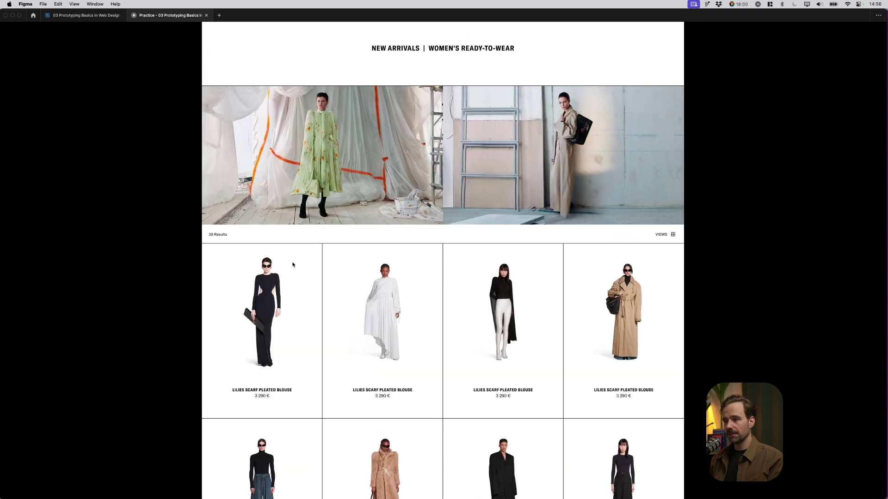
scroll(295, 264, "up", 2)
scroll(294, 292, "down", 4)
scroll(294, 291, "up", 4)
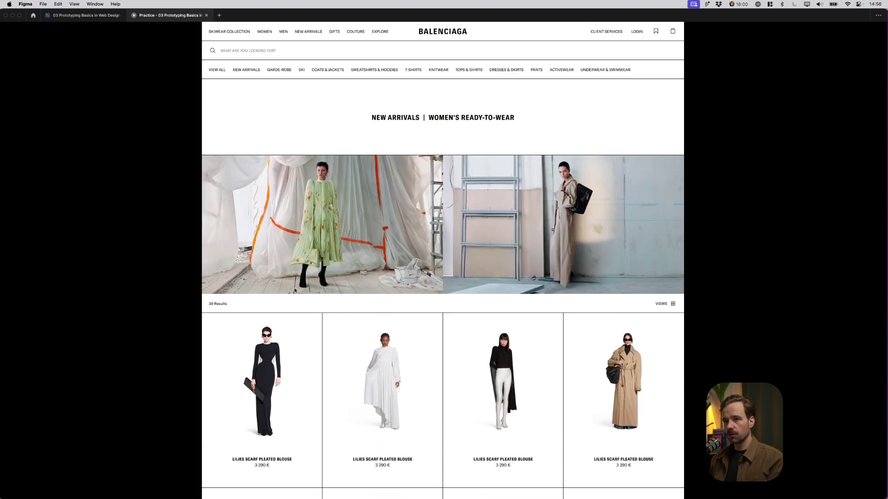
Back in the editor, set the top navigation bar's scroll position to Fixed.
left_click(93, 16)
key("shift+0")
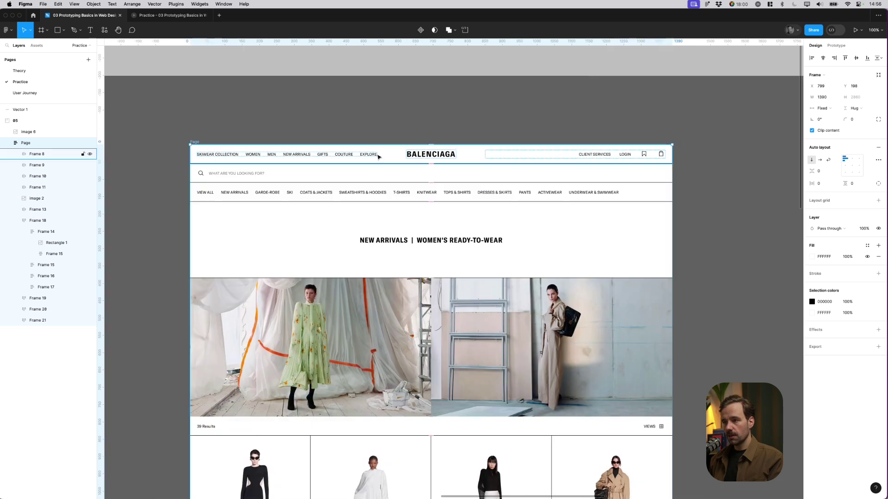
left_click(333, 160)
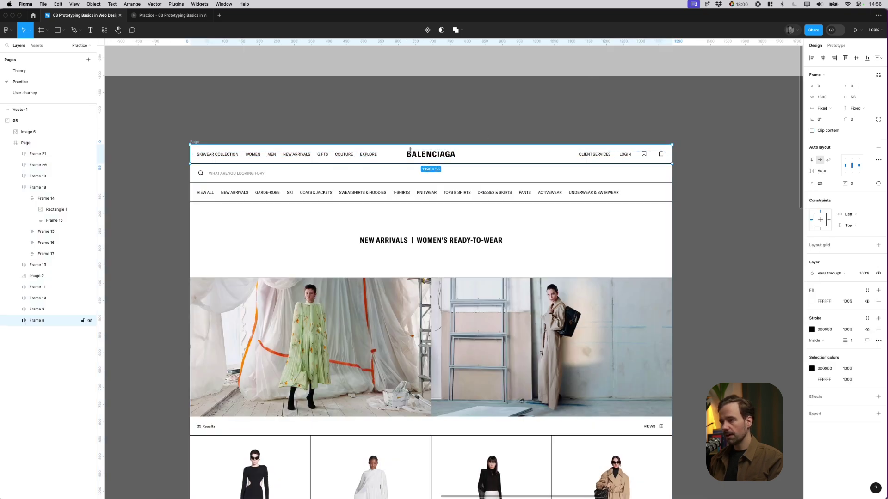
left_click(836, 45)
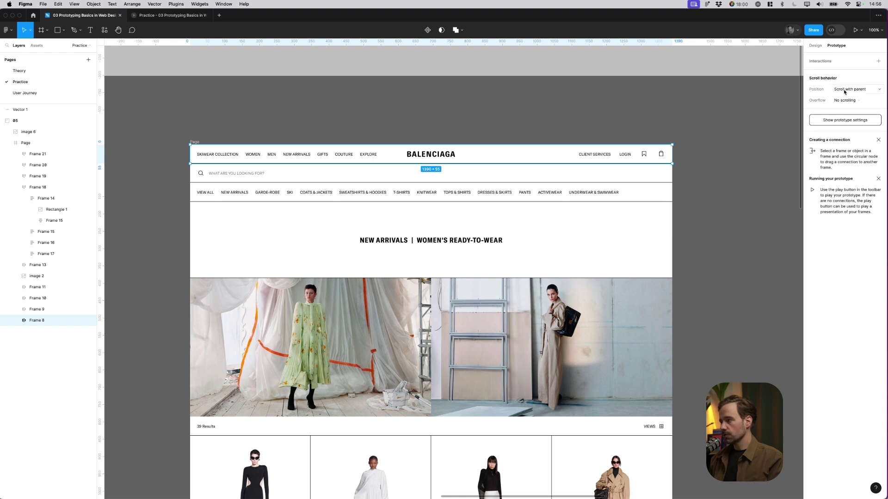
left_click(851, 90)
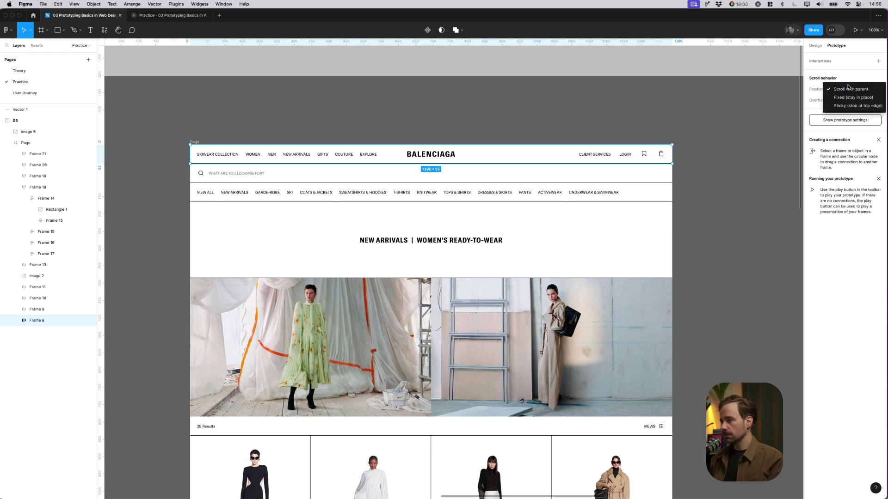
left_click(847, 97)
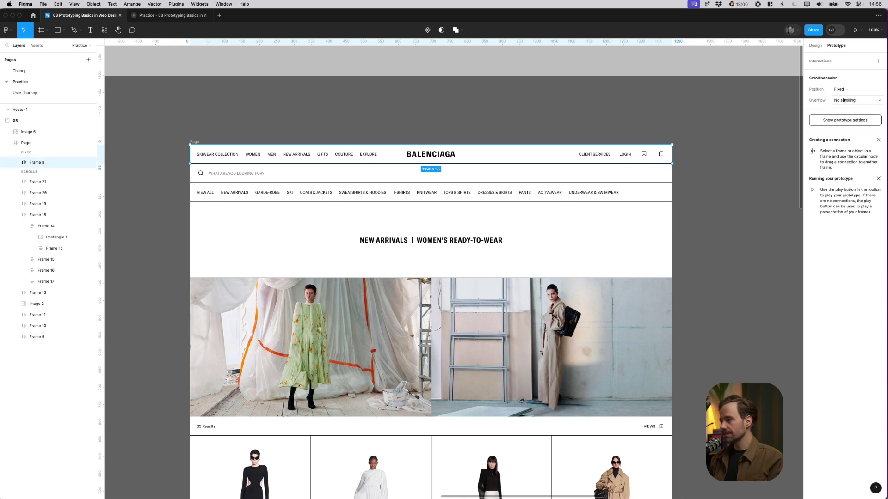
Deselect the navigation bar and switch to the running prototype to test scrolling.
left_click(194, 51)
left_click(179, 16)
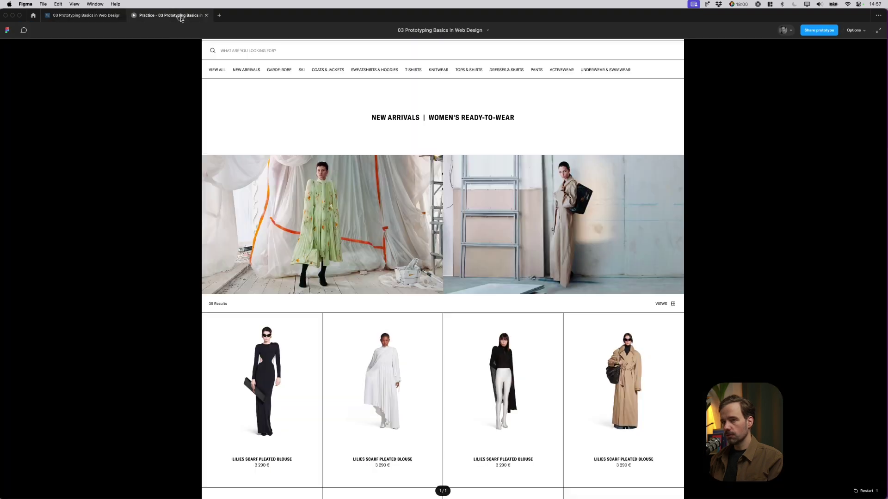
scroll(277, 238, "down", 3)
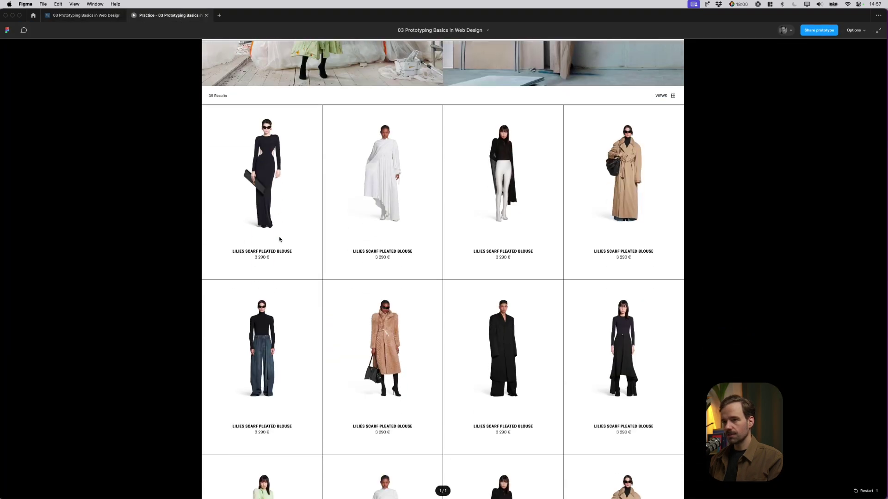
scroll(254, 243, "up", 3)
scroll(255, 243, "down", 3)
scroll(255, 242, "up", 3)
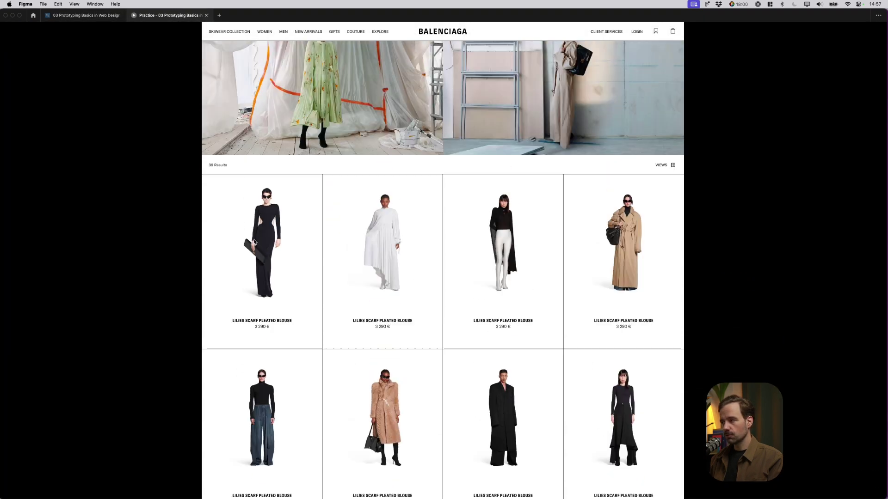
scroll(254, 242, "down", 5)
scroll(254, 242, "up", 2)
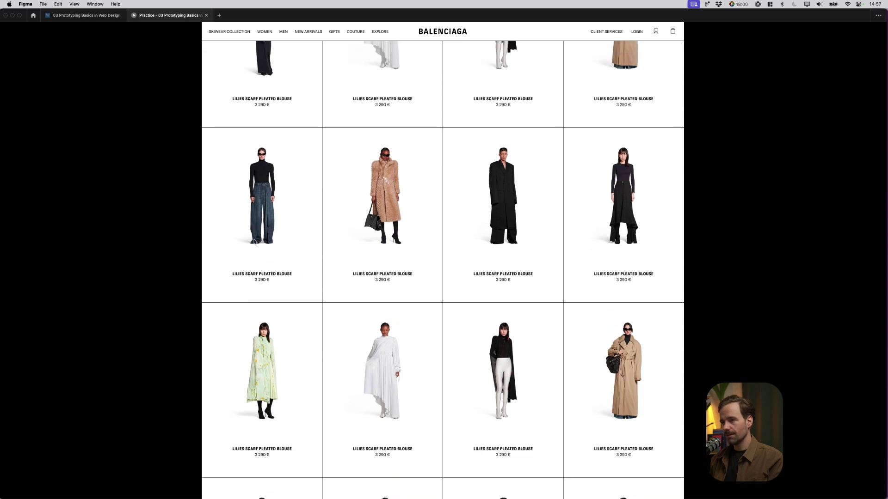
scroll(254, 242, "up", 3)
scroll(255, 242, "up", 2)
scroll(254, 241, "down", 2)
scroll(254, 242, "down", 3)
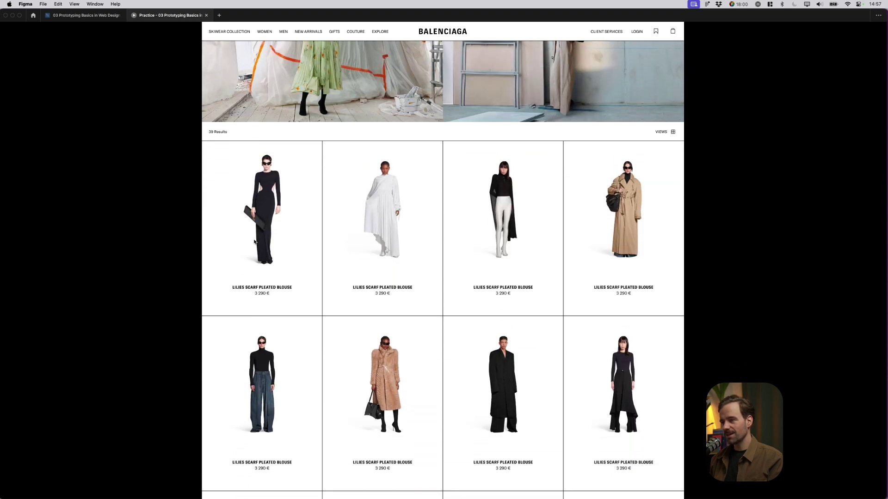
scroll(266, 214, "up", 3)
scroll(266, 214, "down", 3)
scroll(265, 214, "up", 3)
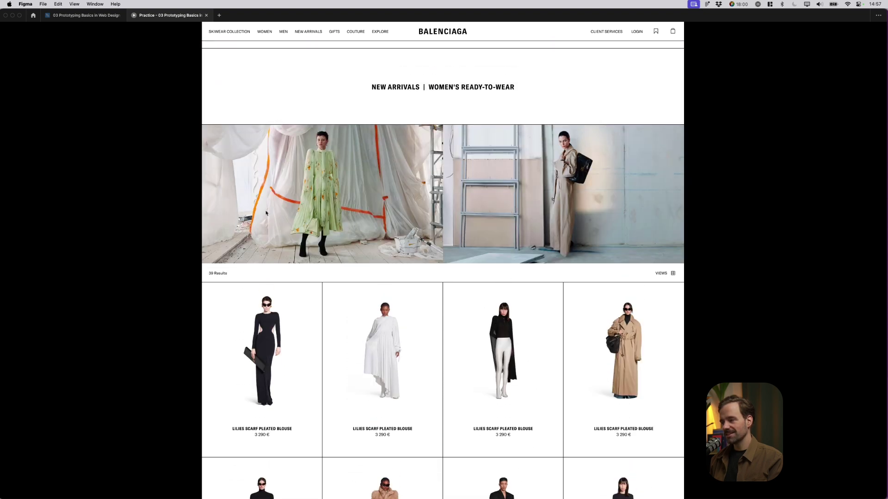
scroll(266, 213, "down", 2)
scroll(266, 213, "down", 2)
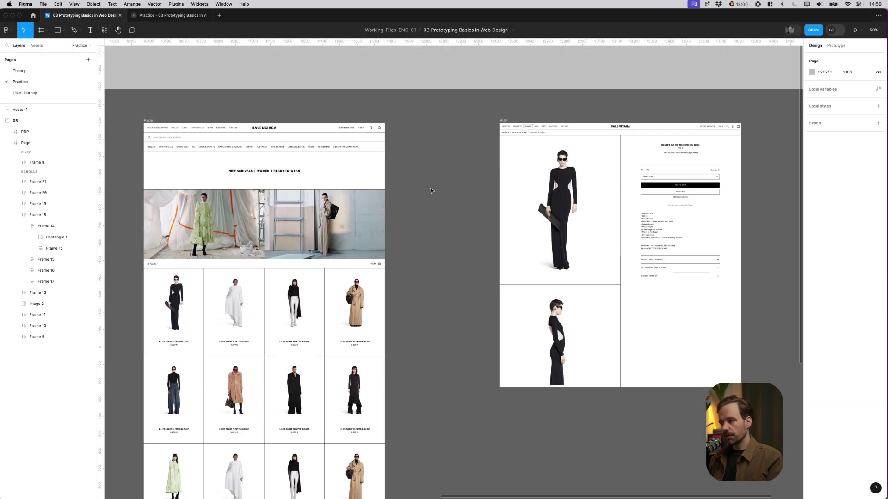
scroll(426, 184, "left", 1)
scroll(231, 120, "down", 2)
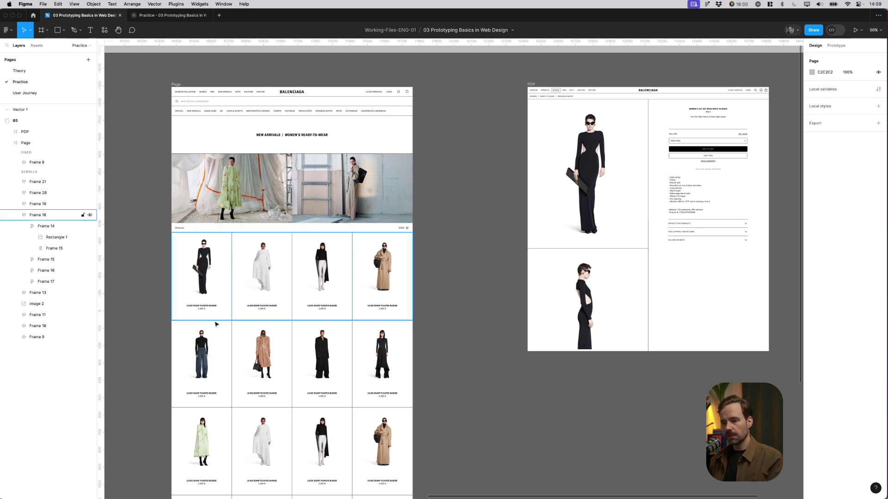
Select the page-design section, nudge it slightly, then select Frame 14, the first product card.
left_click(491, 267)
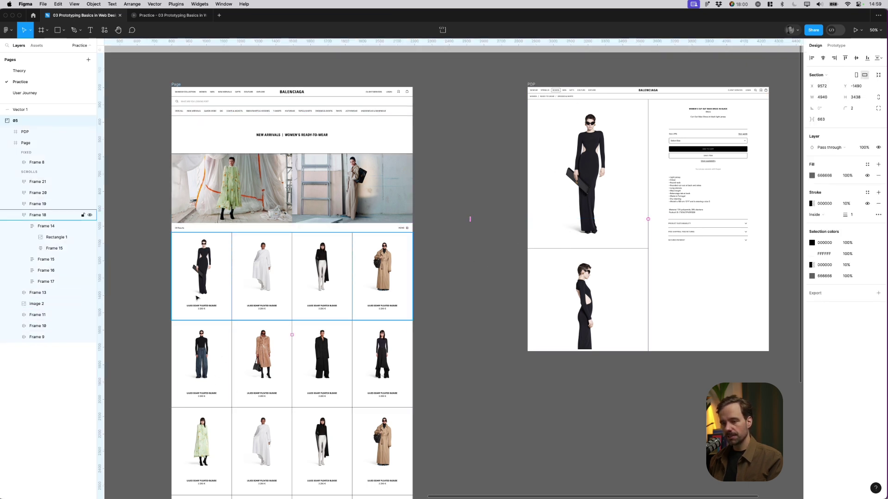
key("shift+Left")
key("shift+Down")
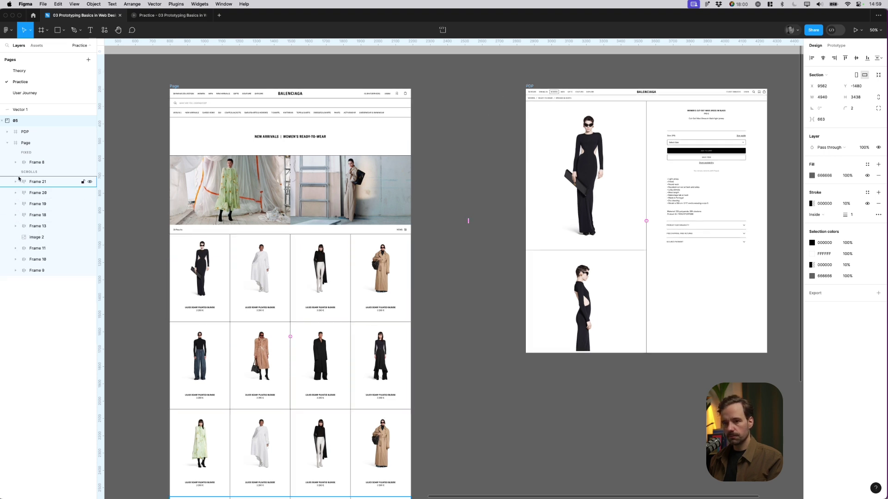
left_click(206, 290)
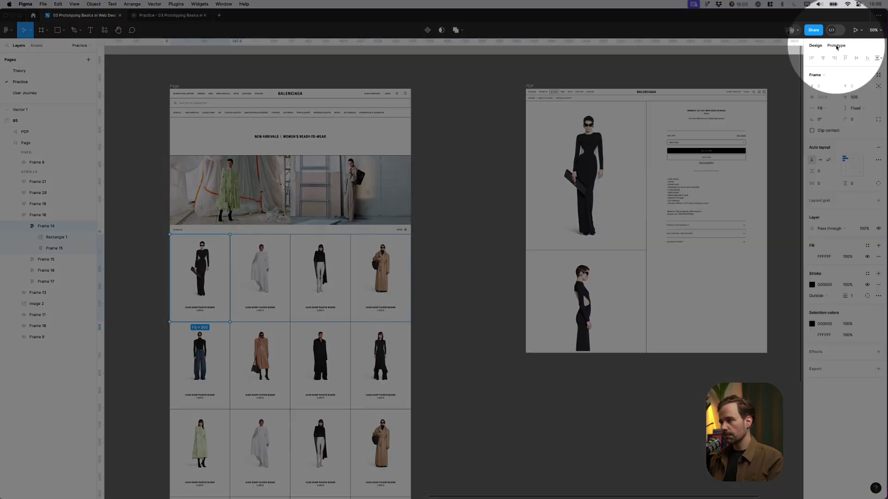
Link Frame 14 to the PDP frame with an On click, Navigate, Instant interaction.
left_click(836, 46)
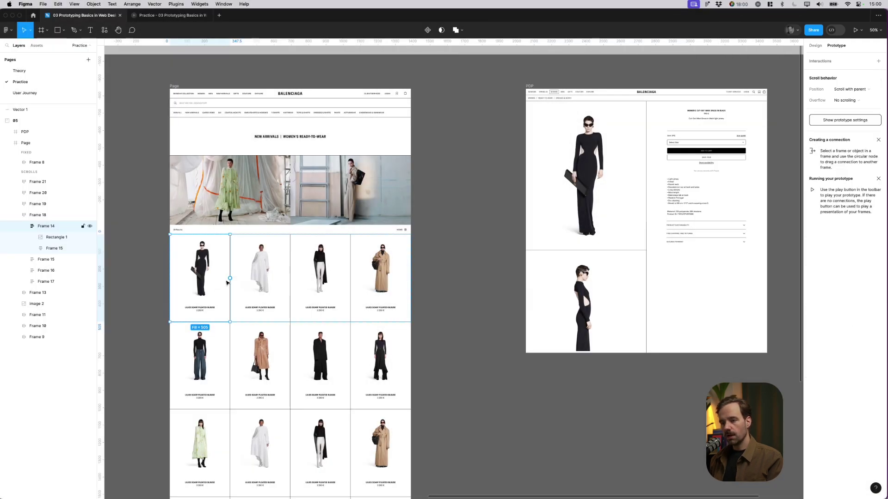
left_click_drag(230, 279, 573, 229)
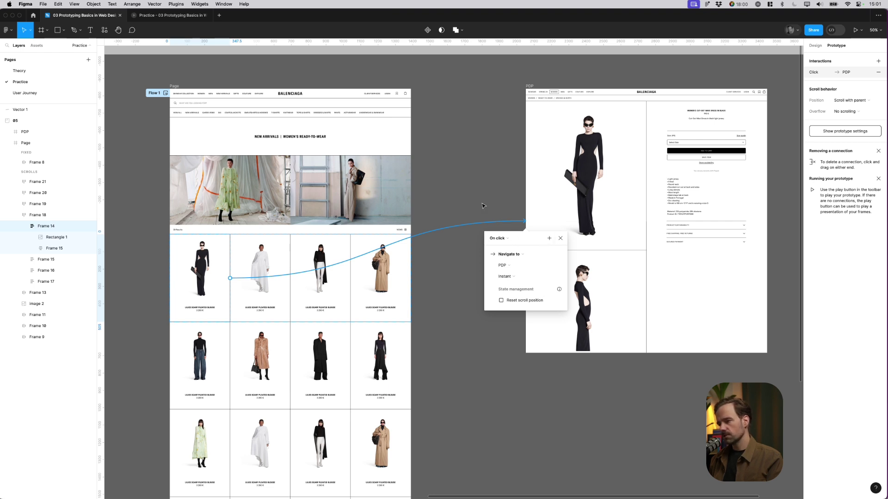
left_click(485, 207)
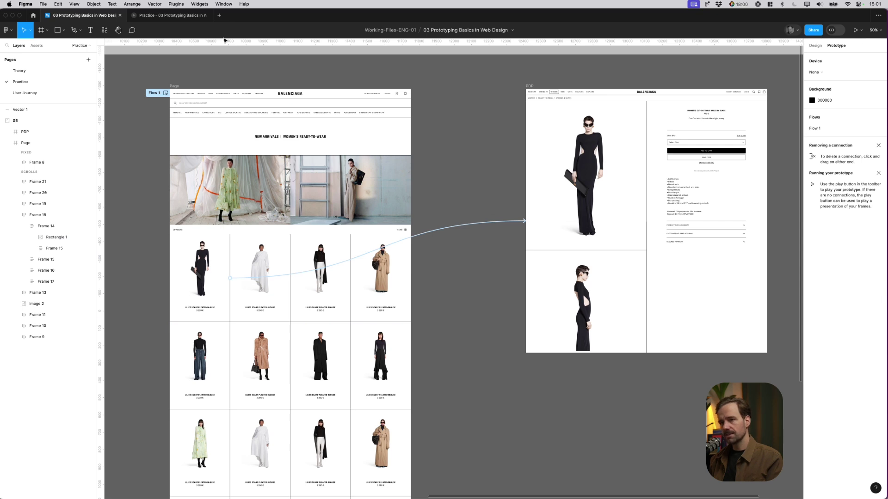
Test that the product card opens the dress PDP in the Practice prototype, then return to the clinic file.
left_click(170, 14)
scroll(357, 198, "down", 3)
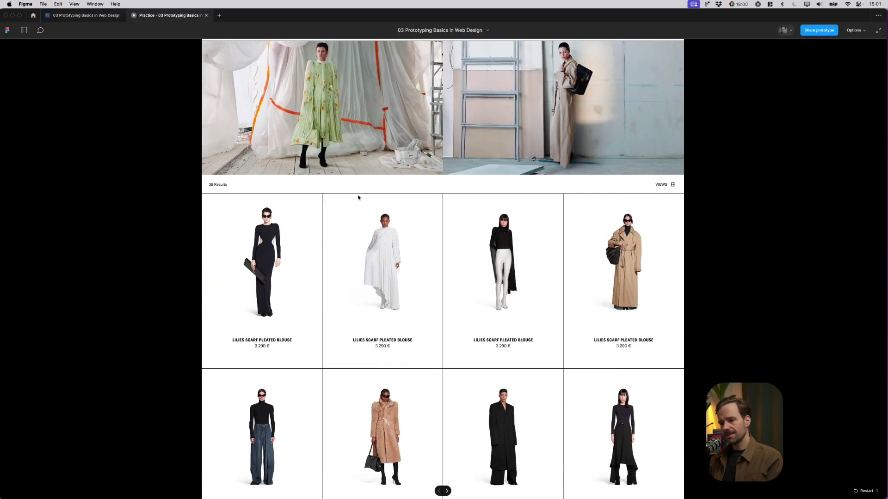
left_click(269, 252)
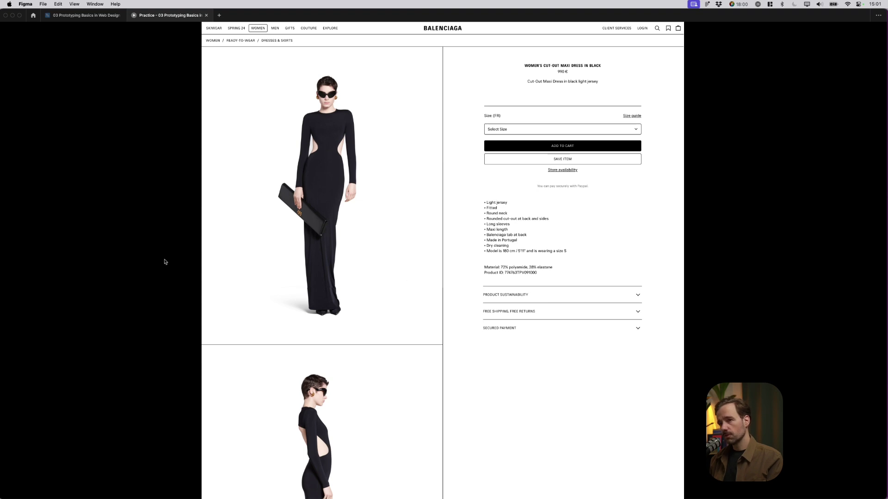
key("ctrl+shift+Tab")
left_click(440, 170)
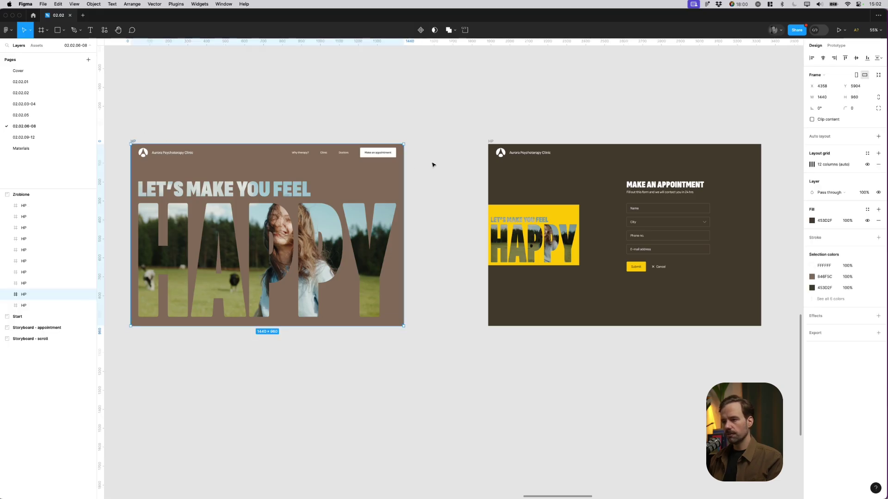
Inspect the appointment button's and yellow HAPPY section's Smart Animate links to HP.
left_click(831, 46)
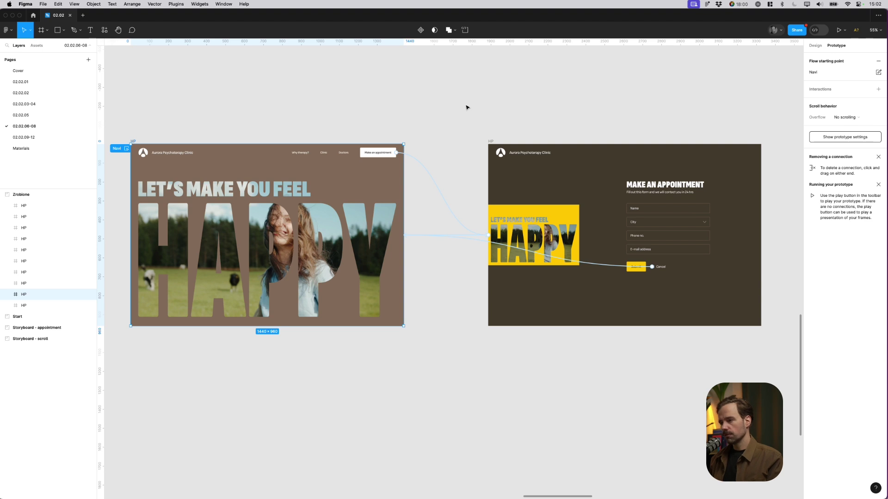
left_click(435, 187)
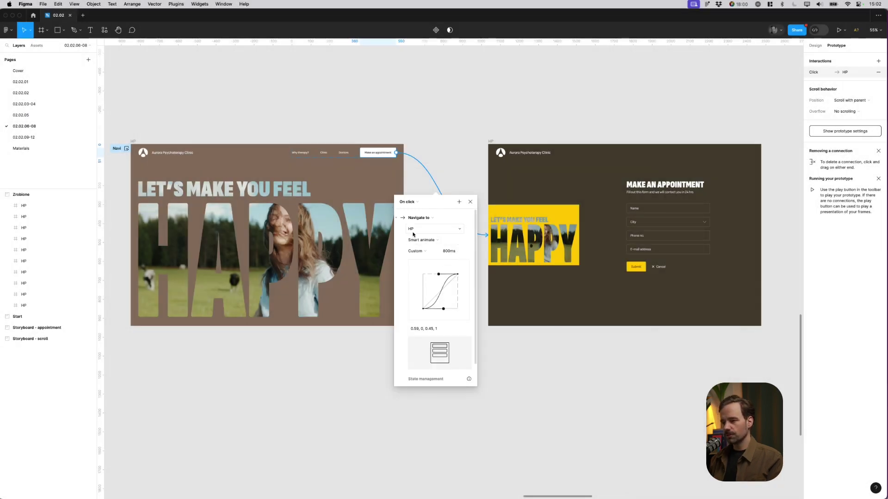
left_click(447, 166)
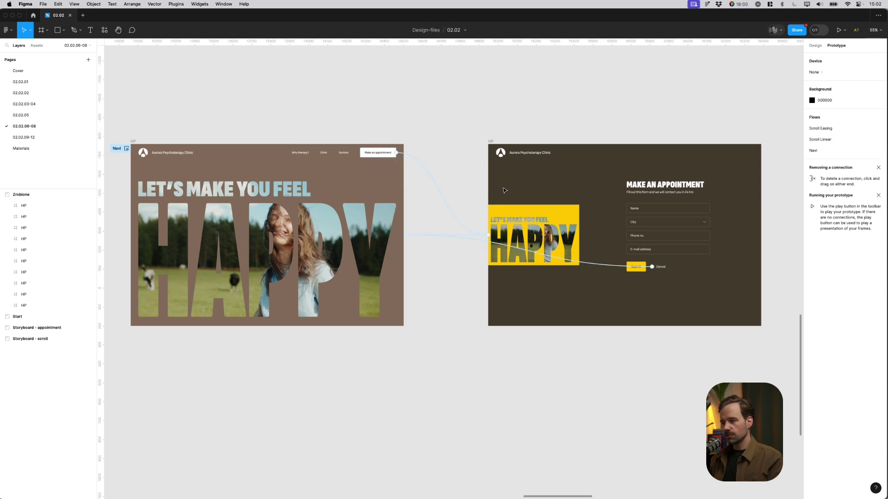
left_click(523, 220)
left_click(443, 215)
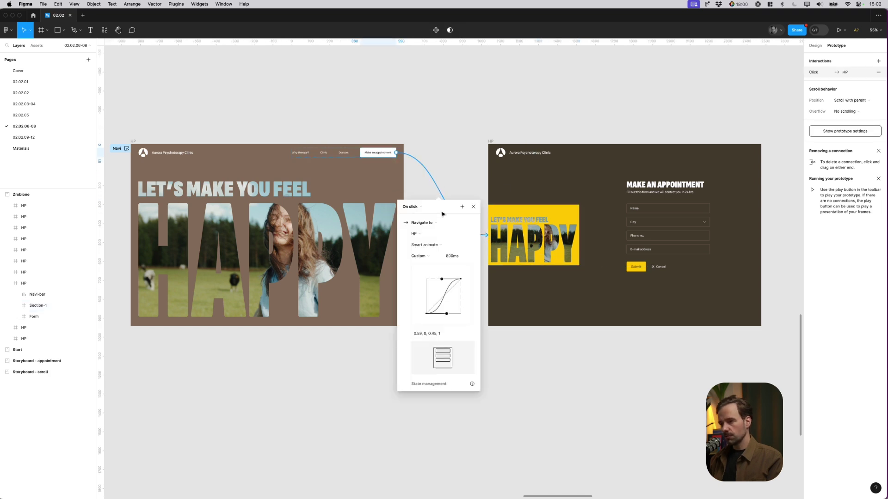
left_click(459, 180)
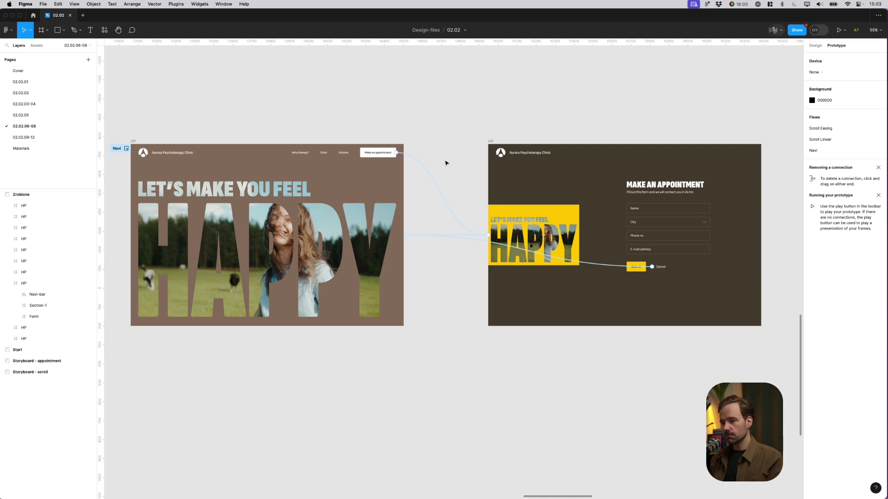
Select the HP frame and the yellow HAPPY Section-1, then start the inline prototype preview.
key("ctrl+z")
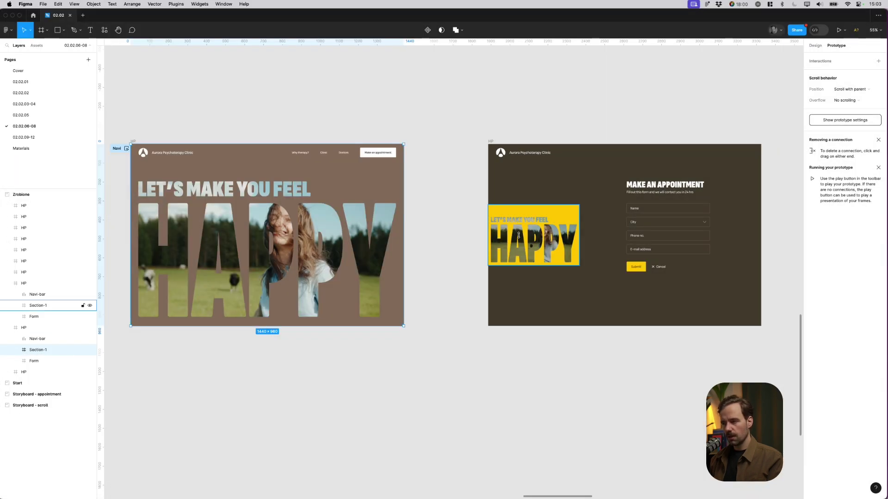
left_click(518, 235)
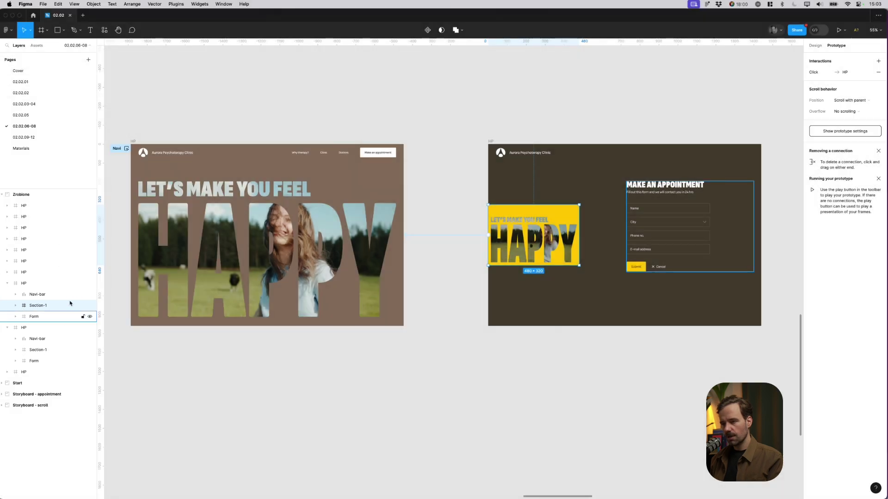
left_click(23, 327)
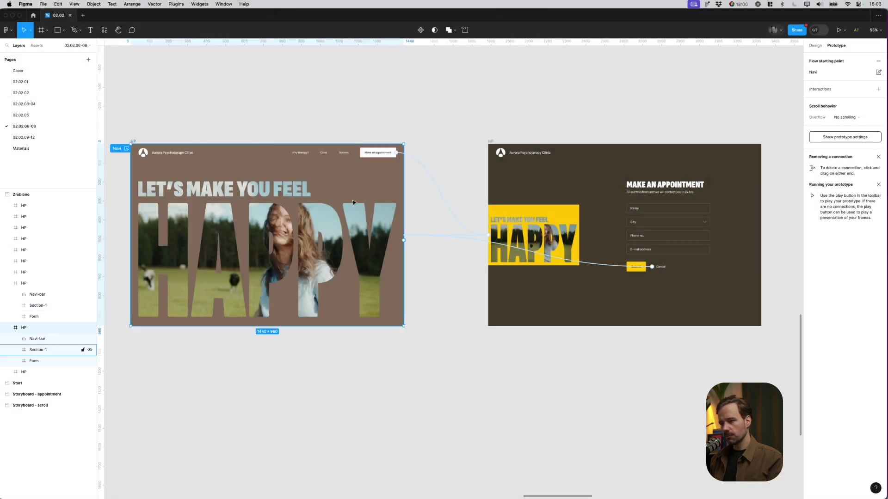
left_click(458, 168)
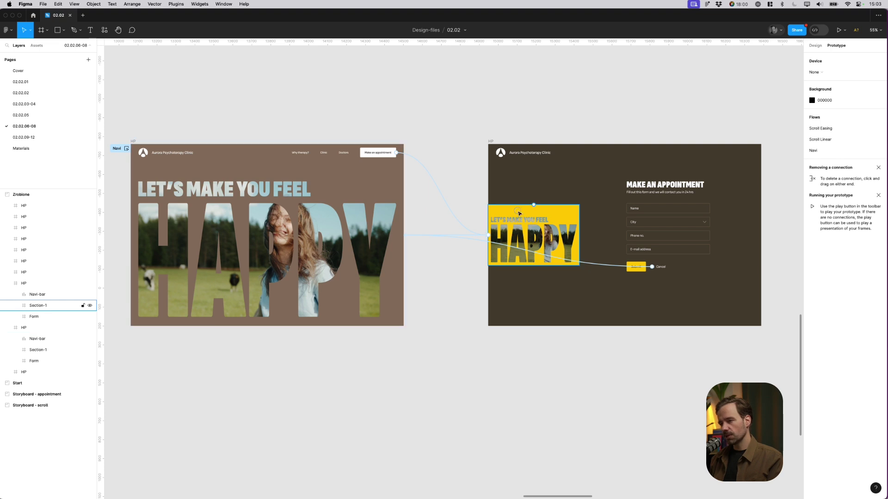
left_click(519, 213)
key("shift+space")
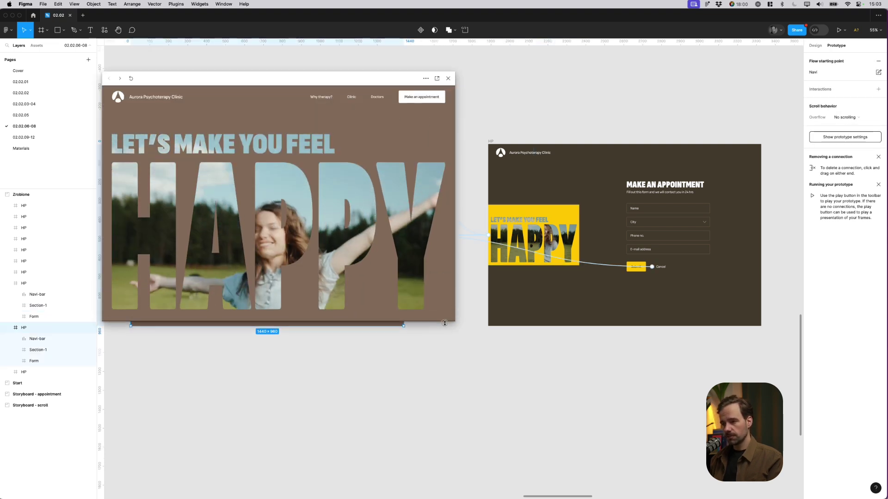
Play the Smart Animate transition from the HAPPY hero to the appointment form.
left_click(421, 98)
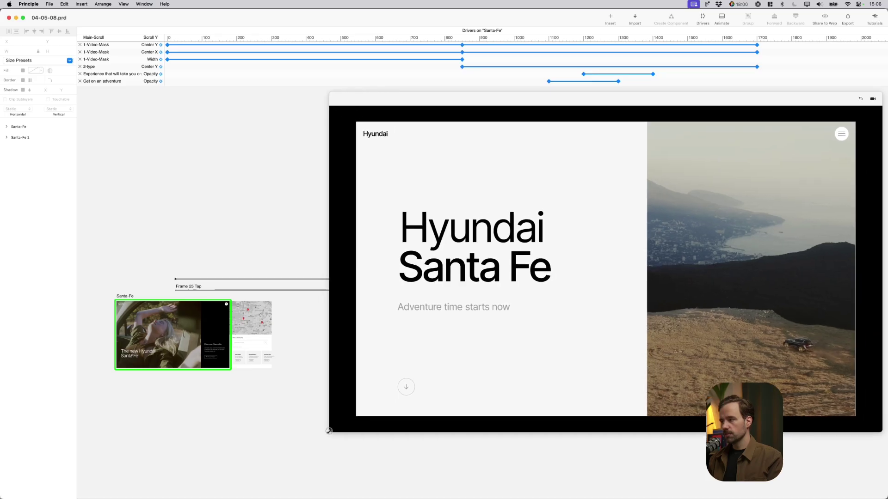
Move the Preview window left, open the dealership map, then return to the Santa Fe hero.
left_click_drag(578, 100, 283, 99)
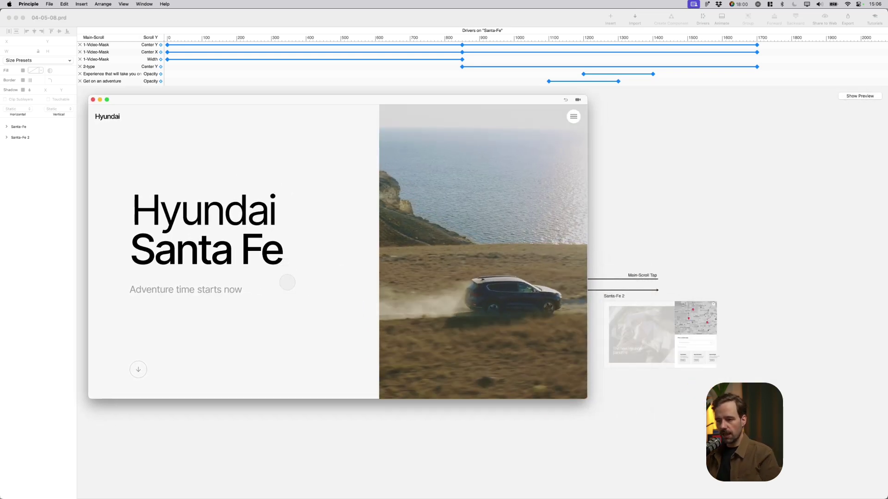
scroll(318, 305, "down", 2)
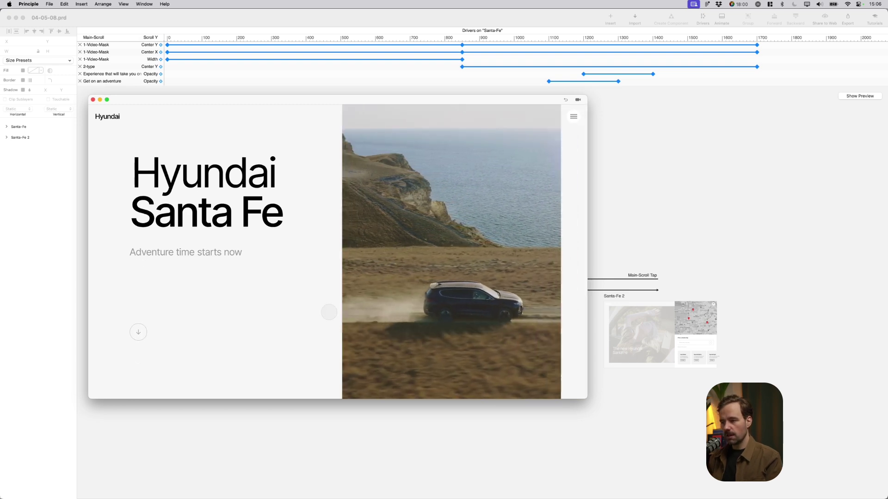
scroll(327, 312, "down", 3)
scroll(328, 312, "down", 3)
scroll(329, 312, "down", 3)
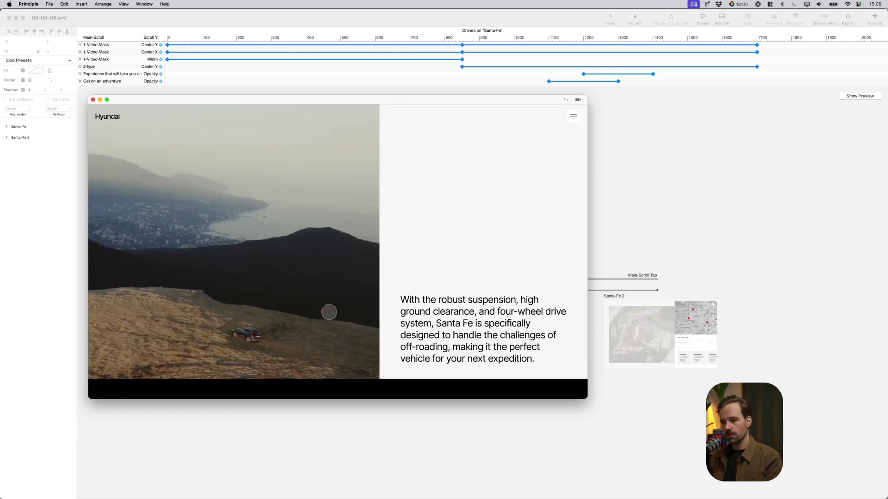
scroll(328, 313, "down", 3)
scroll(329, 313, "down", 1)
scroll(329, 312, "up", 3)
scroll(329, 312, "down", 3)
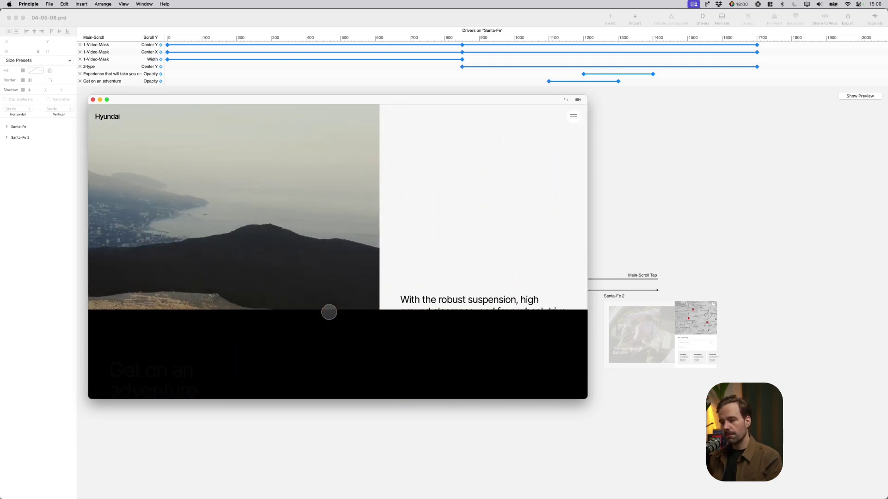
scroll(329, 313, "down", 3)
scroll(329, 312, "down", 2)
scroll(328, 312, "up", 2)
scroll(329, 312, "up", 2)
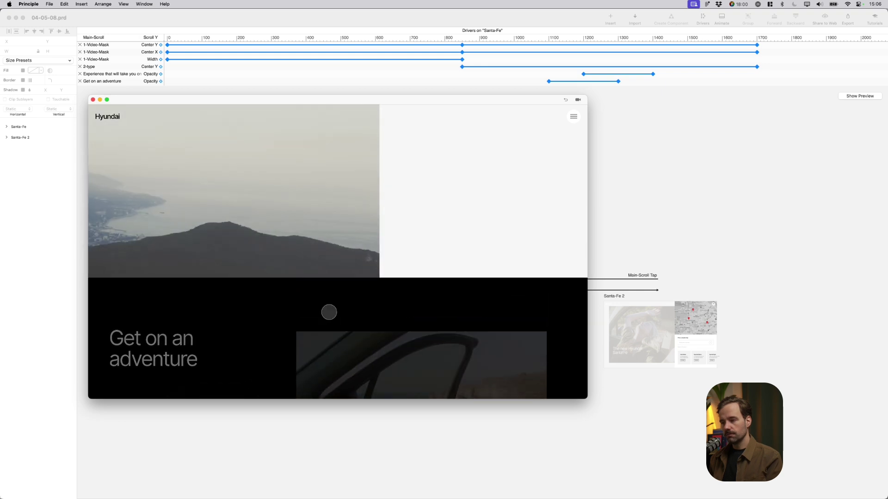
scroll(329, 313, "up", 2)
scroll(328, 312, "down", 2)
scroll(330, 312, "down", 2)
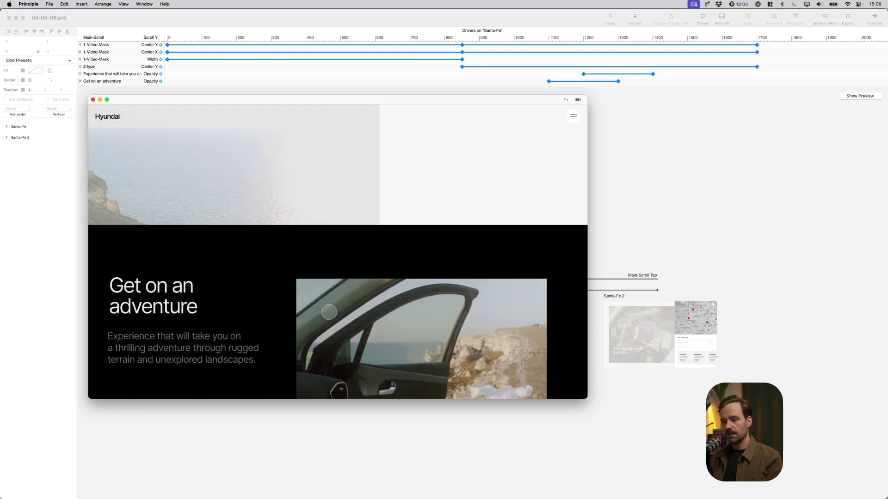
scroll(329, 312, "down", 2)
scroll(329, 313, "down", 2)
scroll(329, 312, "down", 2)
scroll(329, 312, "down", 3)
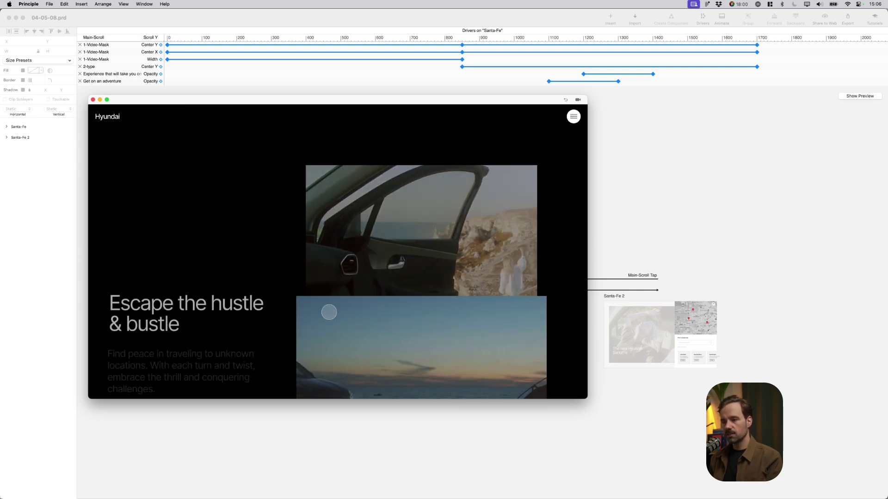
scroll(329, 313, "down", 2)
scroll(329, 313, "down", 2)
scroll(330, 313, "down", 1)
scroll(329, 313, "down", 2)
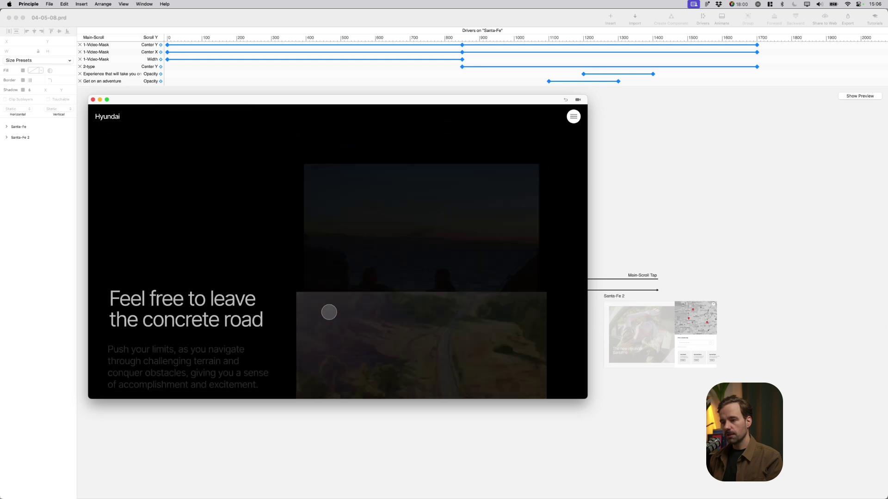
scroll(329, 312, "down", 2)
scroll(329, 313, "down", 2)
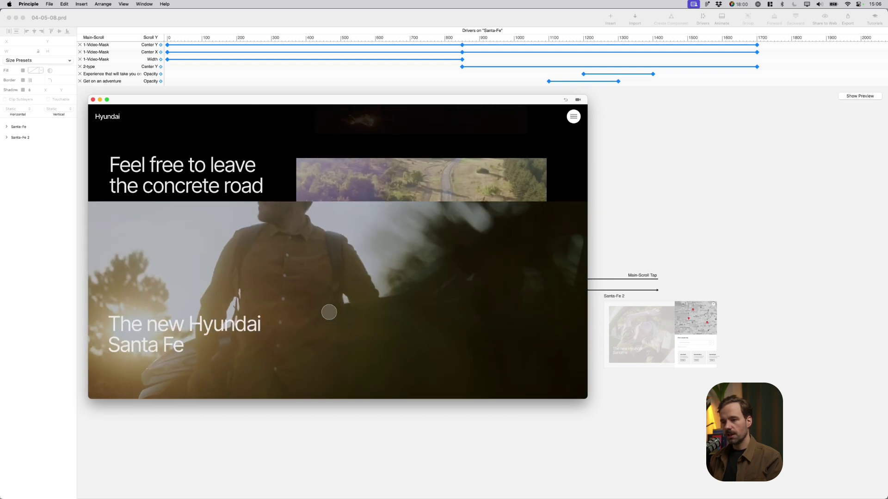
scroll(329, 312, "down", 2)
scroll(329, 313, "up", 2)
scroll(330, 312, "up", 2)
scroll(329, 312, "down", 4)
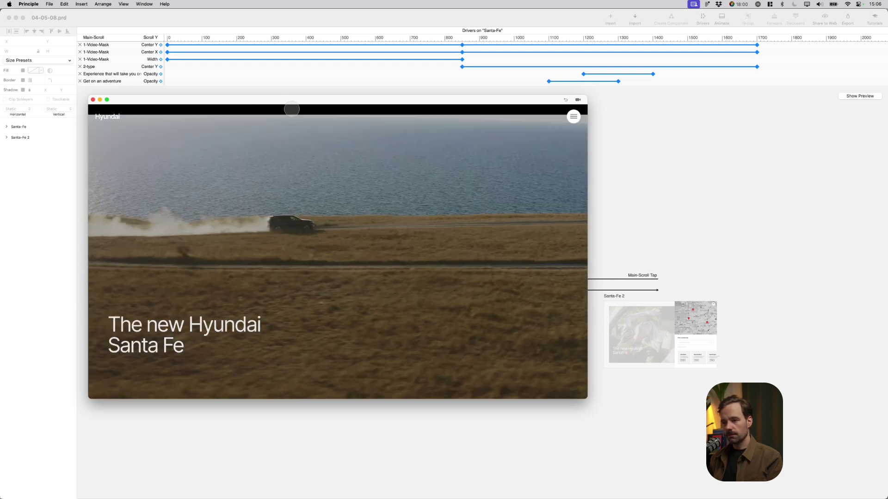
scroll(277, 186, "down", 3)
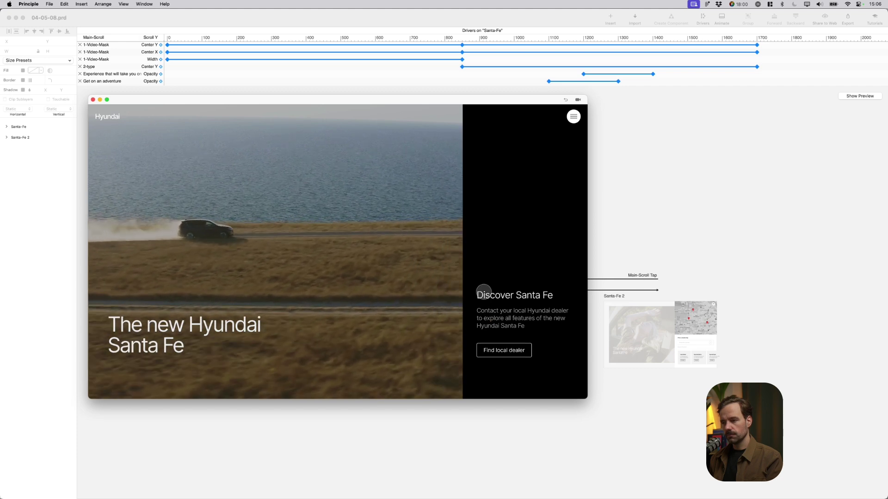
left_click(512, 353)
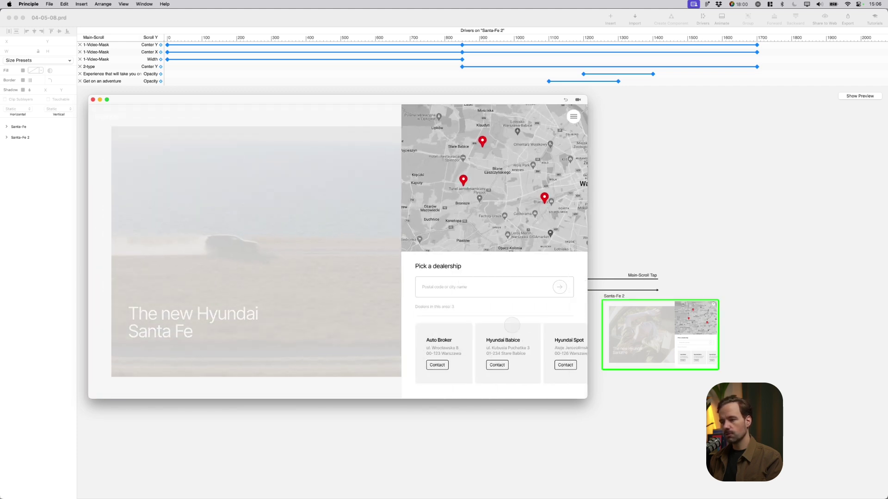
left_click(361, 209)
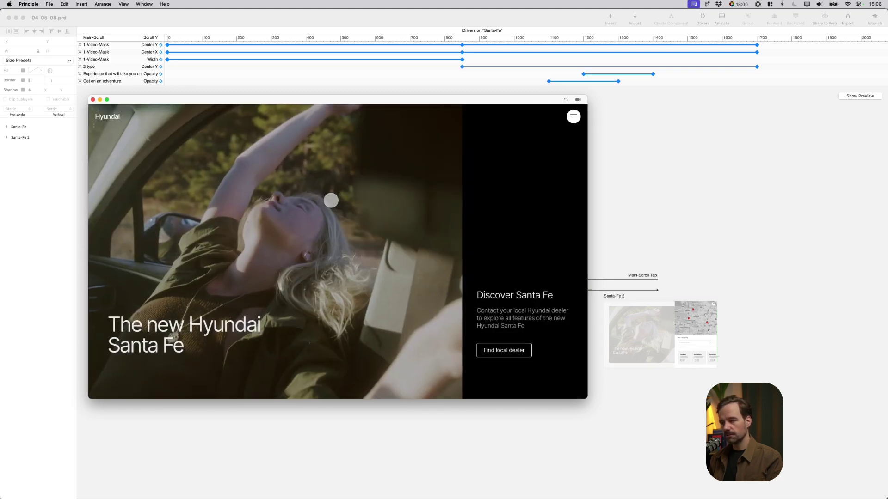
scroll(356, 204, "down", 3)
scroll(356, 205, "down", 3)
scroll(357, 205, "down", 3)
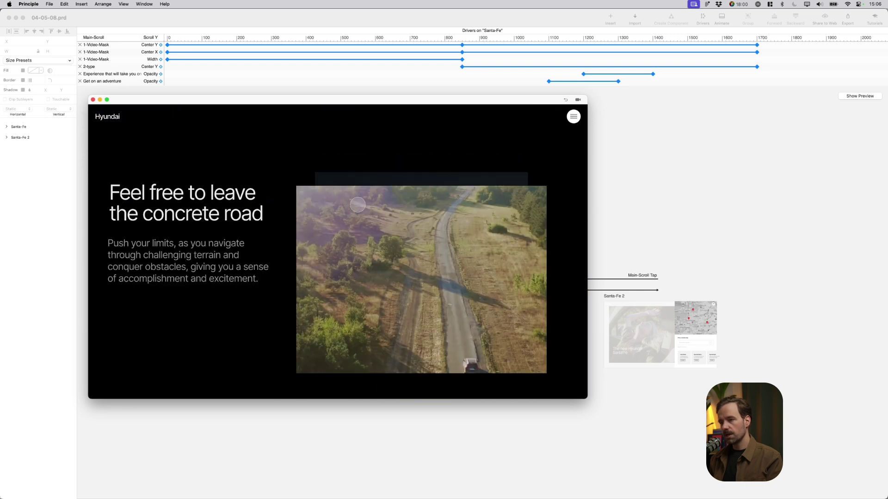
scroll(357, 205, "down", 2)
scroll(358, 204, "down", 3)
scroll(357, 204, "down", 3)
scroll(357, 205, "down", 3)
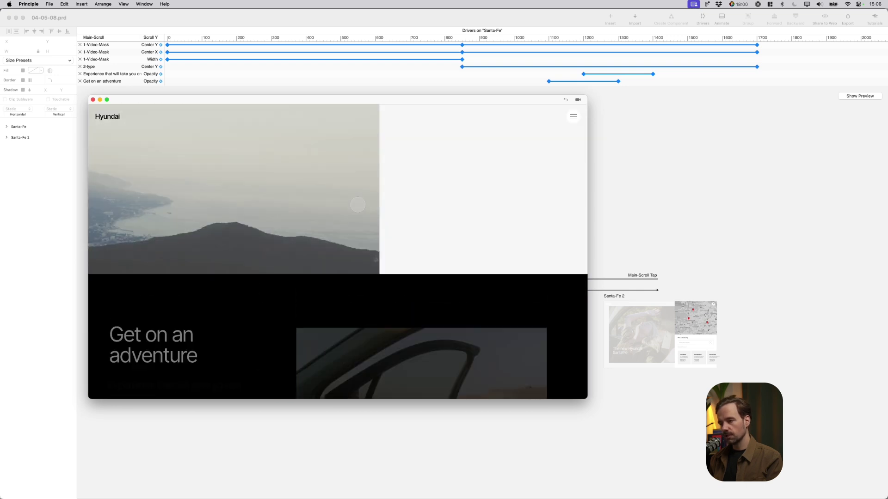